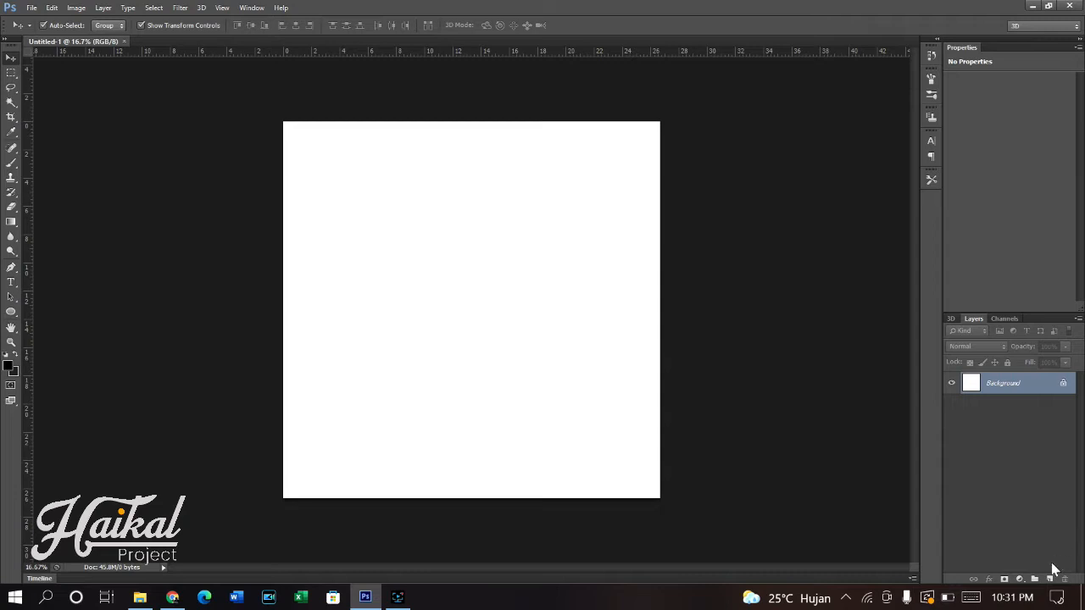
- Add a mid-grey Solid Color fill layer above the white background
{"action": "left_click", "coordinate": [1020, 579]}
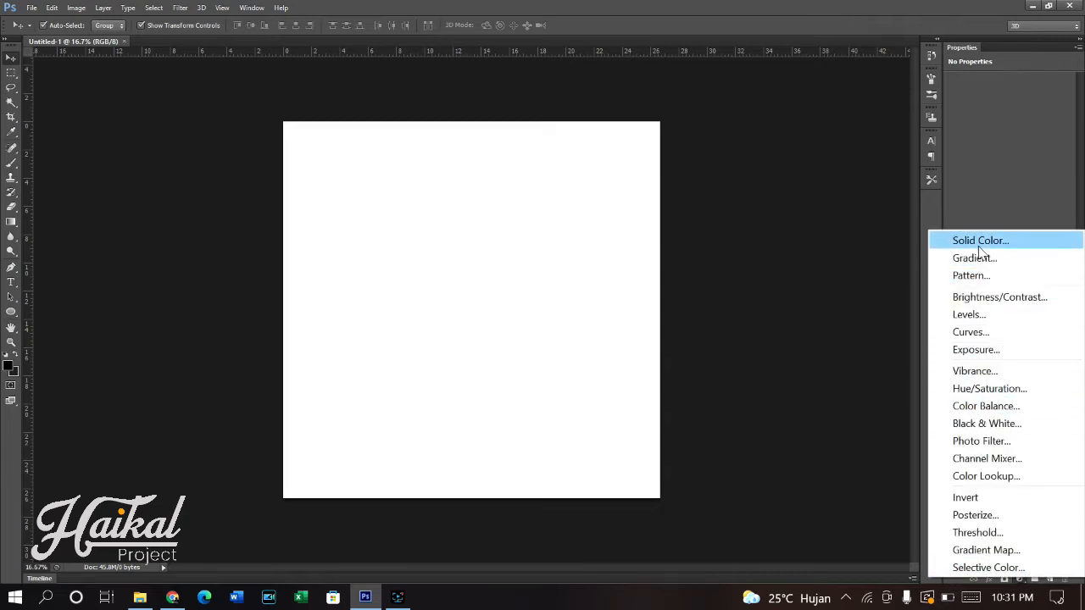
{"action": "left_click", "coordinate": [975, 240]}
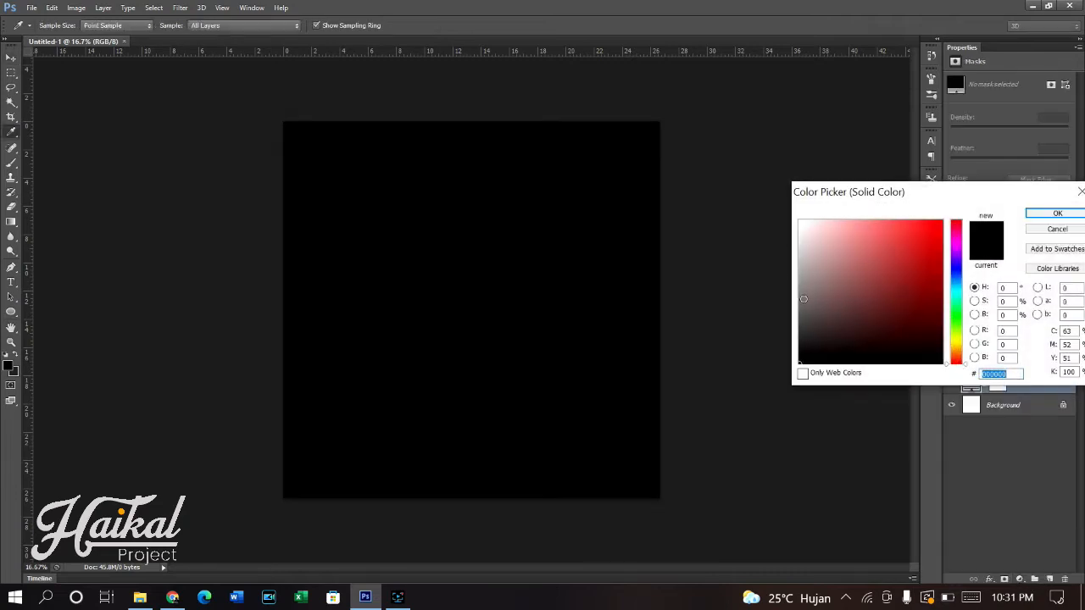
{"action": "left_click", "coordinate": [801, 298]}
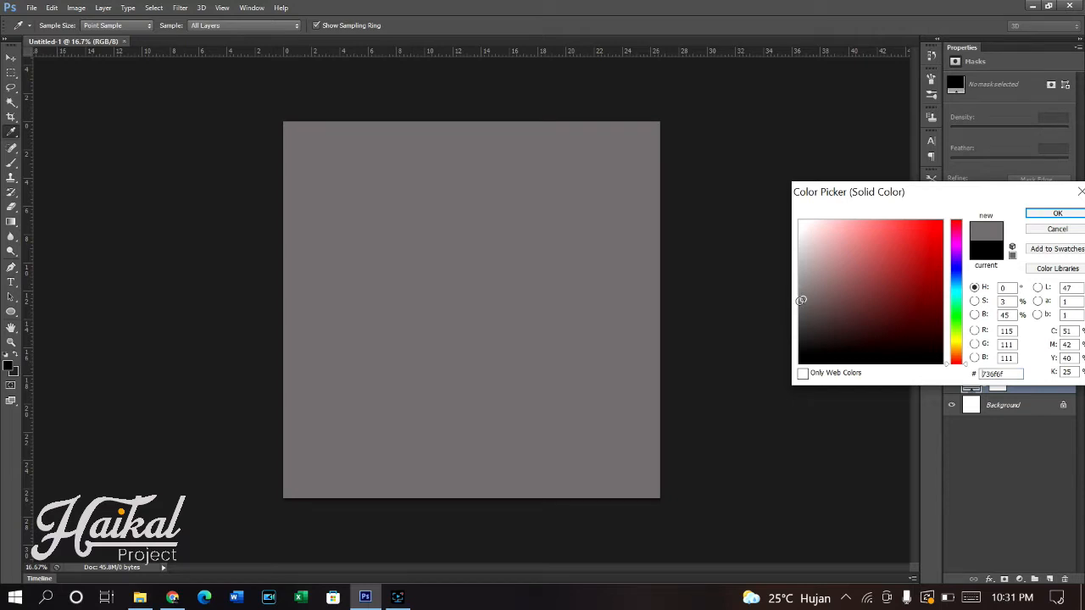
{"action": "left_click_drag", "start_coordinate": [801, 301], "coordinate": [800, 302]}
{"action": "left_click", "coordinate": [799, 305]}
{"action": "left_click", "coordinate": [1051, 213]}
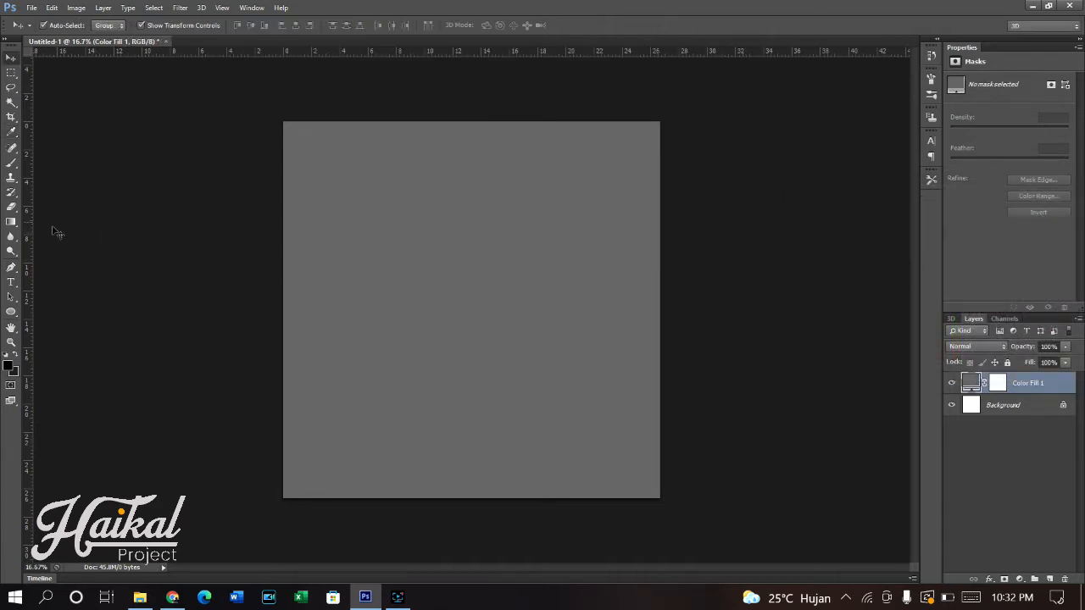
- Add the white text HAIKAL in Poppins Black, 18 pt, on the grey canvas
{"action": "left_click", "coordinate": [10, 285]}
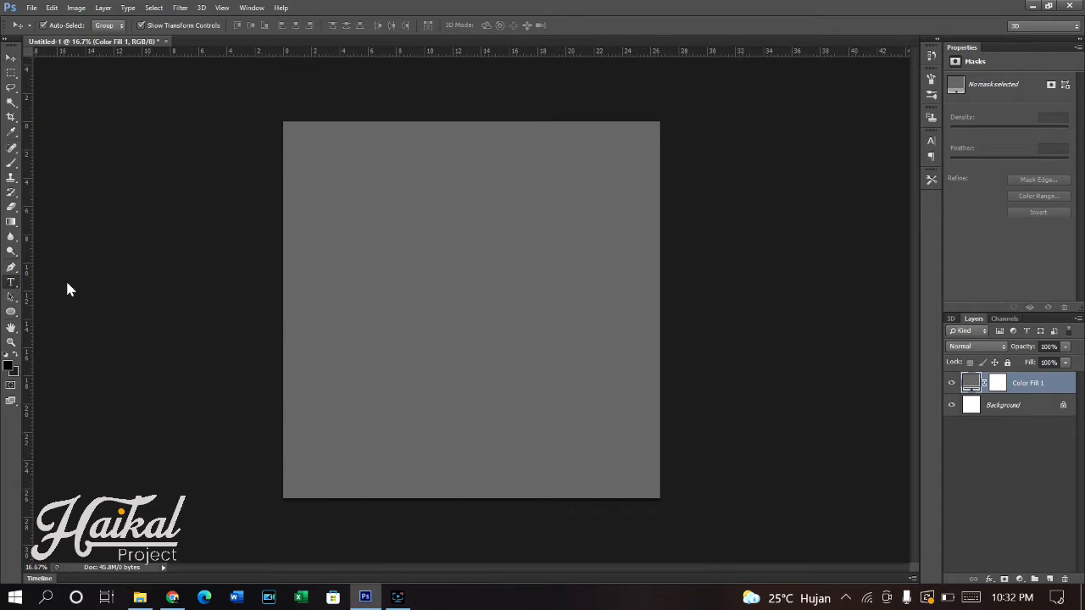
{"action": "left_click", "coordinate": [392, 265]}
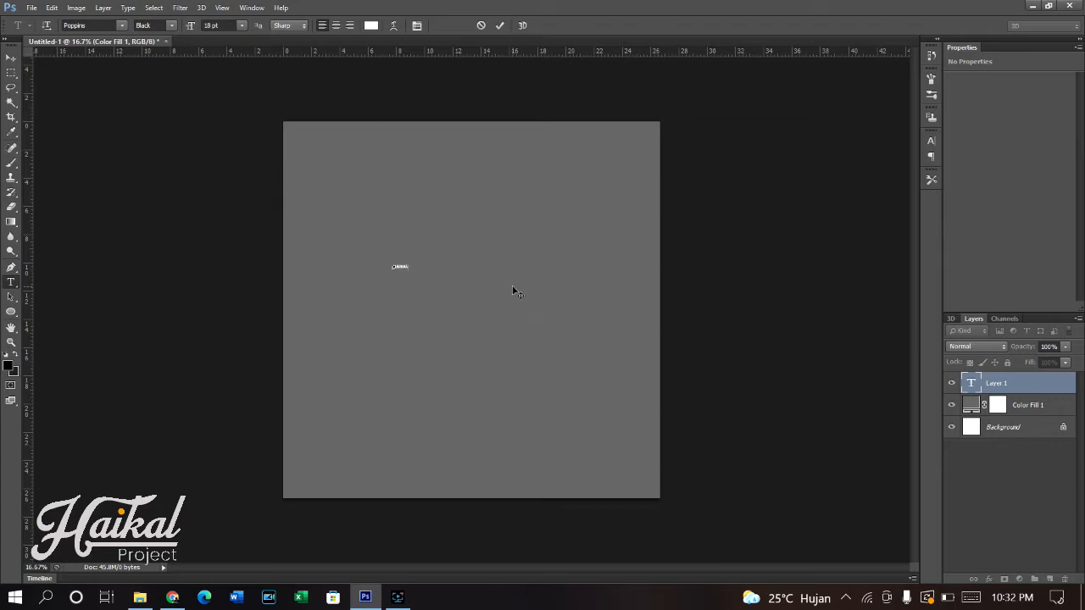
{"action": "left_click", "coordinate": [499, 25]}
- Enlarge the HAIKAL text to about 70% of the canvas width and position it slightly above the canvas centre
{"action": "left_click", "coordinate": [11, 56]}
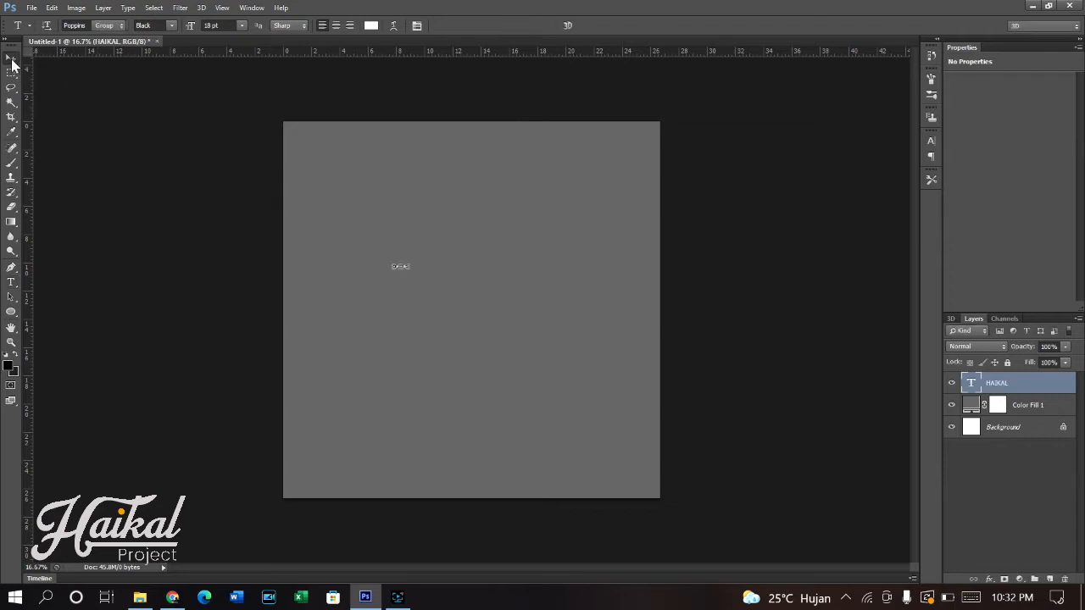
{"action": "left_click_drag", "start_coordinate": [411, 263], "coordinate": [533, 200]}
{"action": "left_click_drag", "start_coordinate": [488, 266], "coordinate": [533, 287]}
{"action": "left_click", "coordinate": [568, 25]}
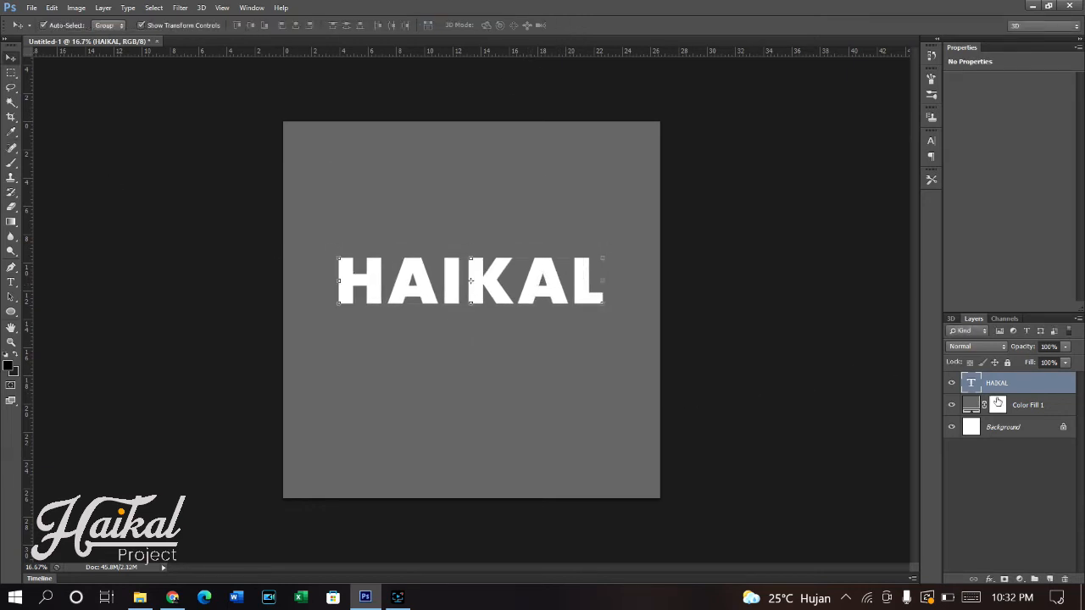
- Apply a Gradient Overlay to the HAIKAL text layer with the gradient's dark stop set to grey 757575
{"action": "left_click", "coordinate": [1035, 409]}
{"action": "left_click", "coordinate": [1030, 384]}
{"action": "right_click", "coordinate": [1046, 384]}
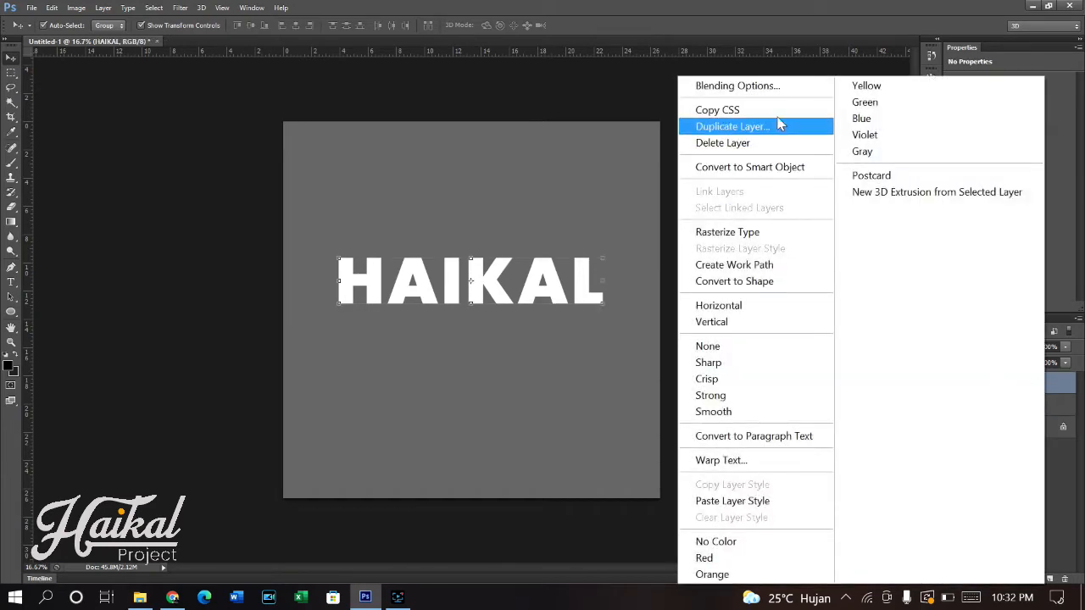
{"action": "left_click", "coordinate": [778, 87]}
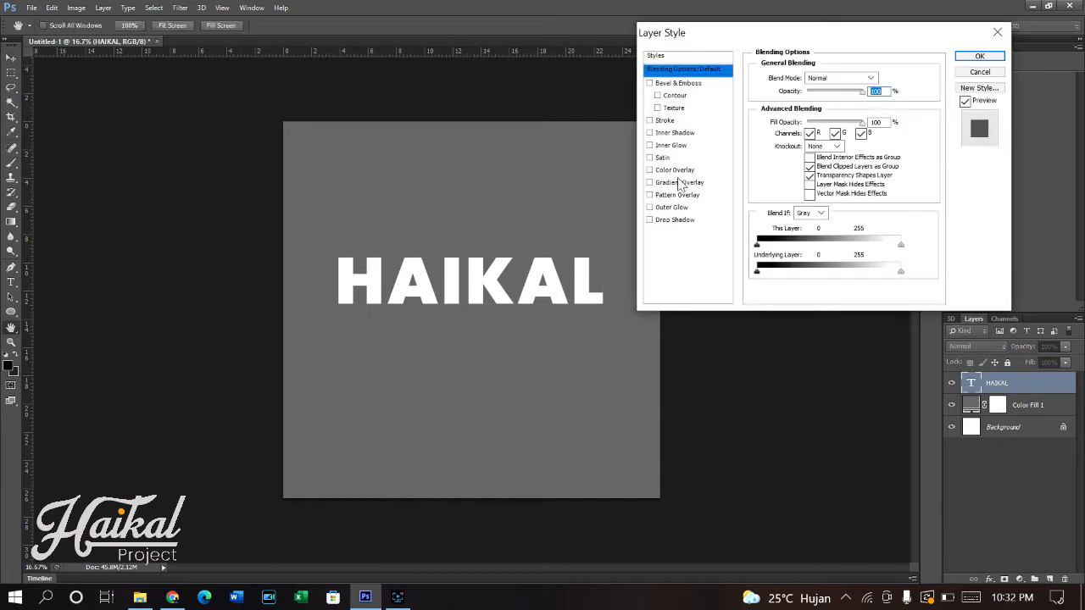
{"action": "left_click", "coordinate": [674, 184]}
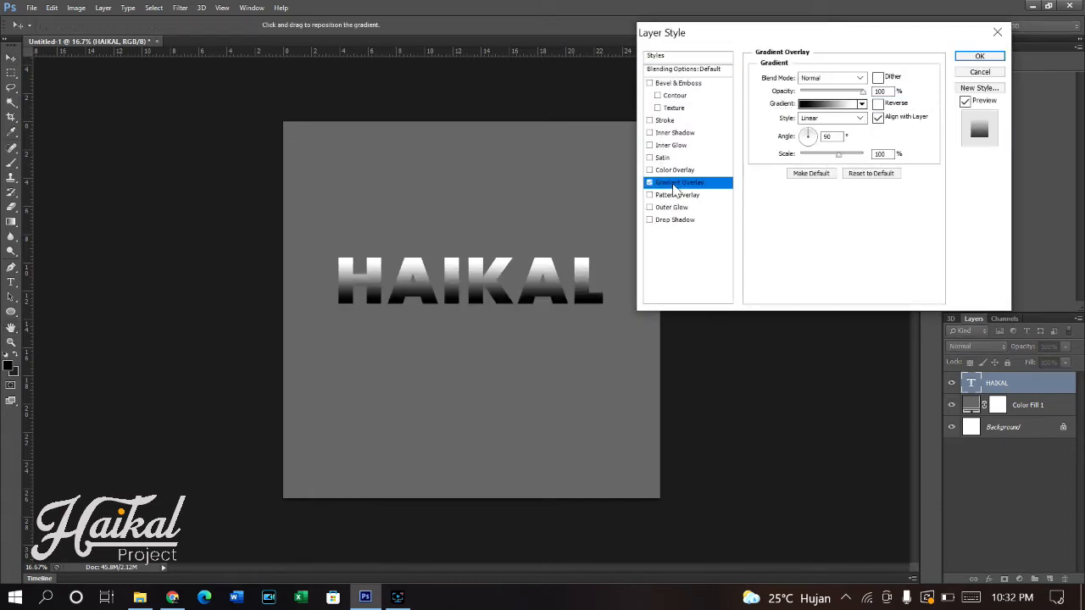
{"action": "left_click", "coordinate": [818, 107]}
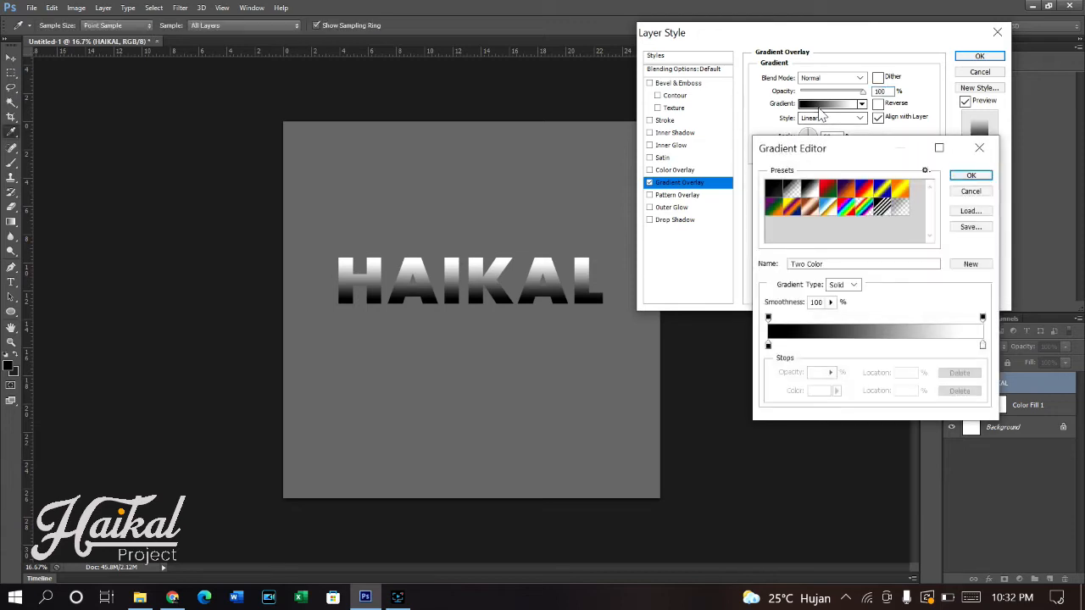
{"action": "double_click", "coordinate": [768, 346]}
{"action": "left_click", "coordinate": [801, 308]}
{"action": "left_click", "coordinate": [798, 298]}
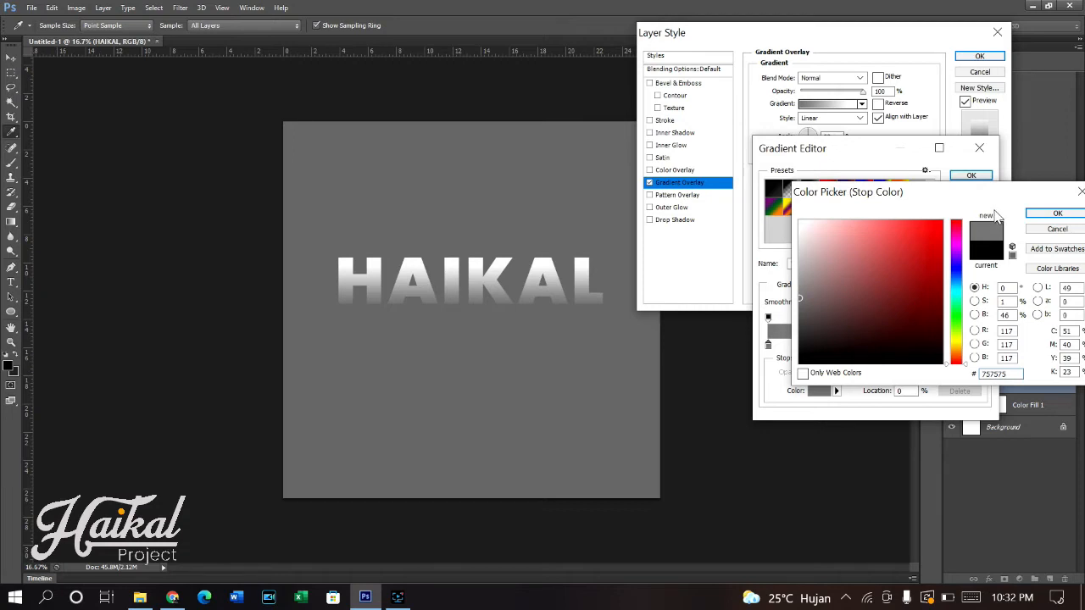
{"action": "left_click", "coordinate": [1057, 212]}
{"action": "left_click", "coordinate": [971, 176]}
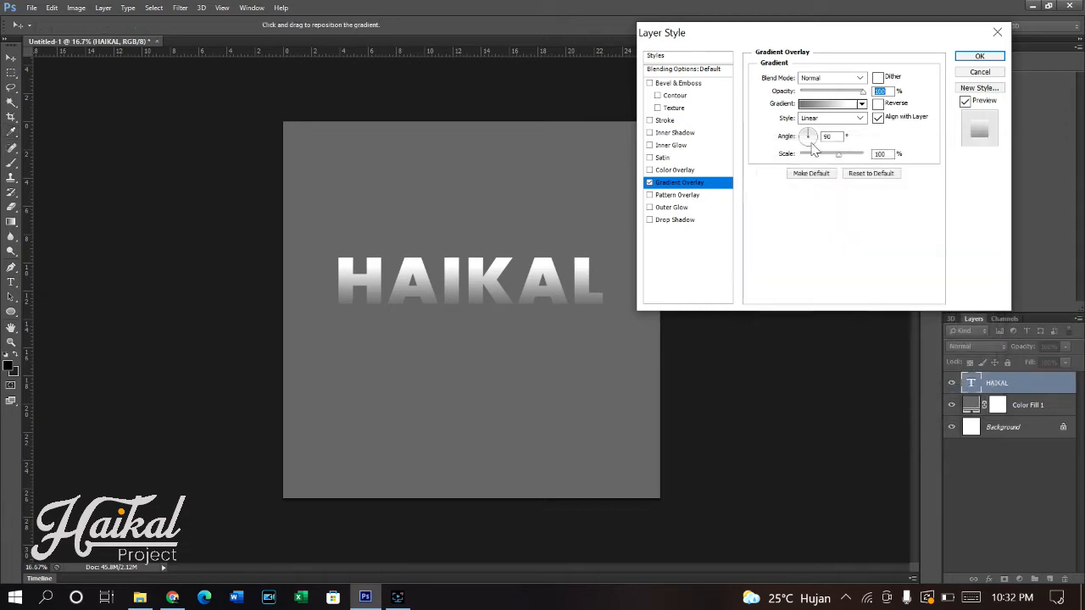
- Set the Gradient Overlay angle to -20° and apply the layer style
{"action": "left_click", "coordinate": [815, 142]}
{"action": "left_click_drag", "start_coordinate": [814, 139], "coordinate": [815, 141]}
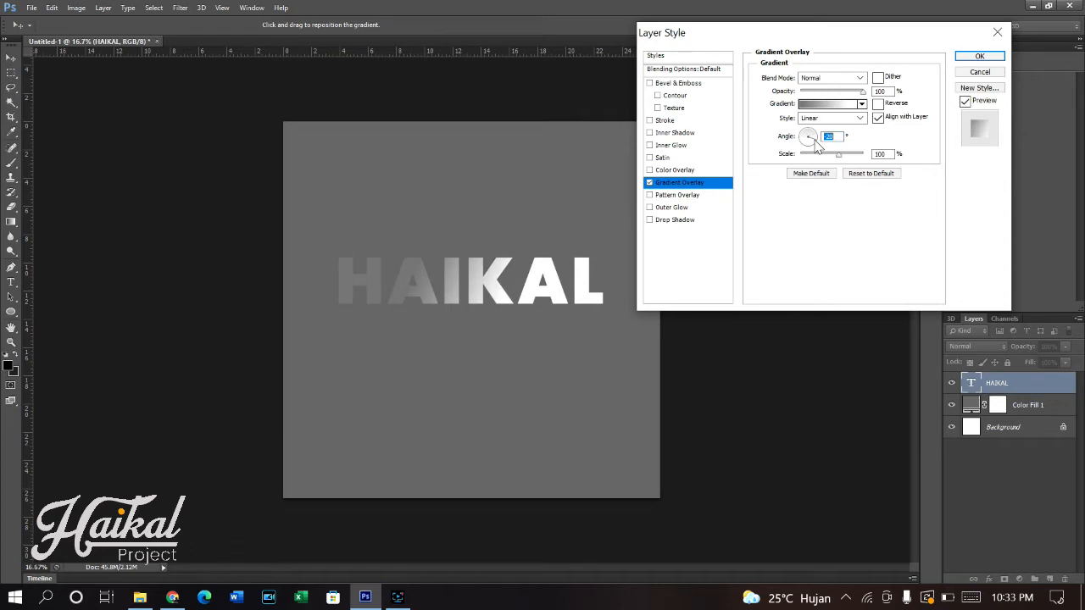
{"action": "left_click", "coordinate": [975, 57]}
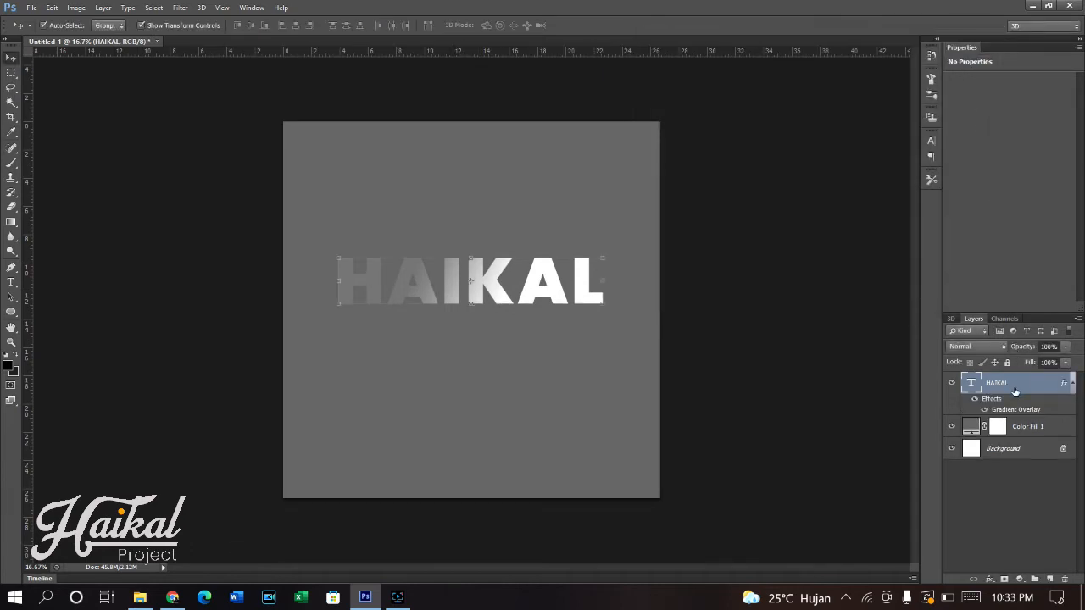
- Fill the outline of the HAIKAL letters with black on a new layer placed directly beneath the text layer
{"action": "left_click", "coordinate": [1050, 579]}
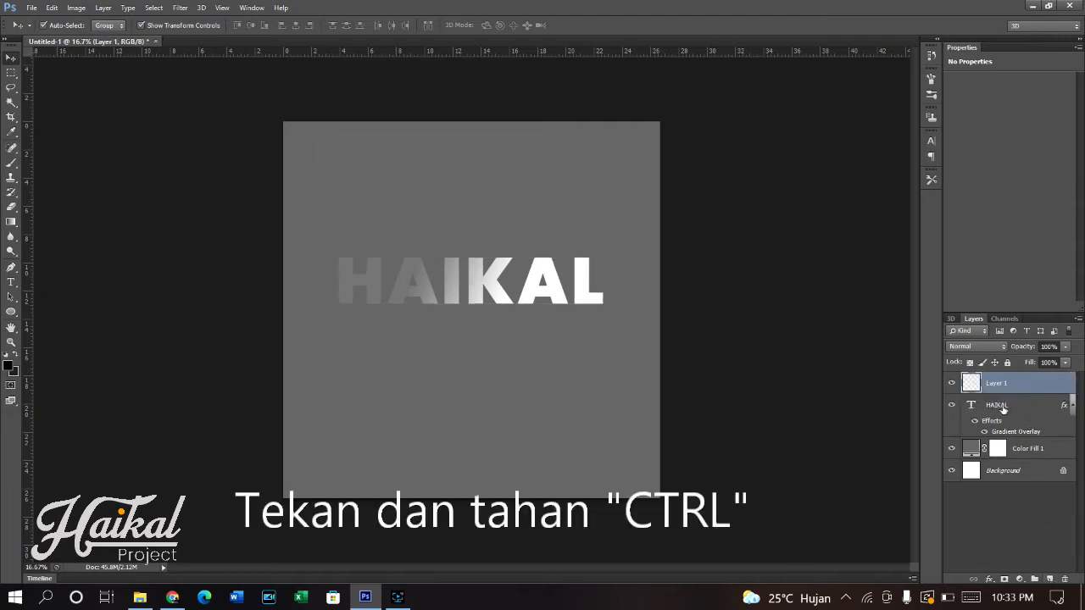
{"action": "left_click", "coordinate": [971, 406], "text": "ctrl"}
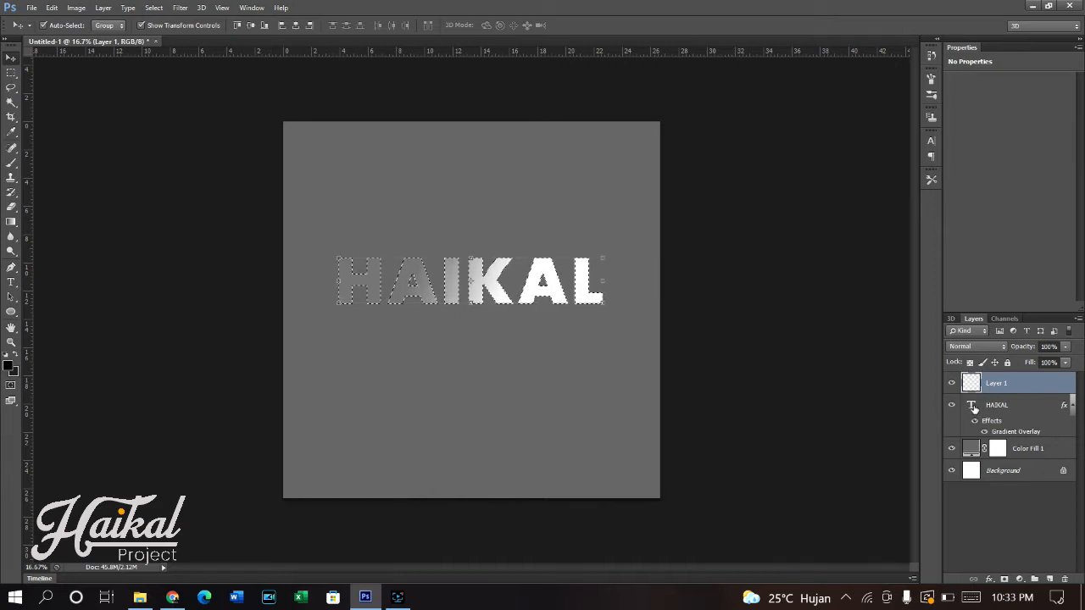
{"action": "key", "text": "alt+Delete"}
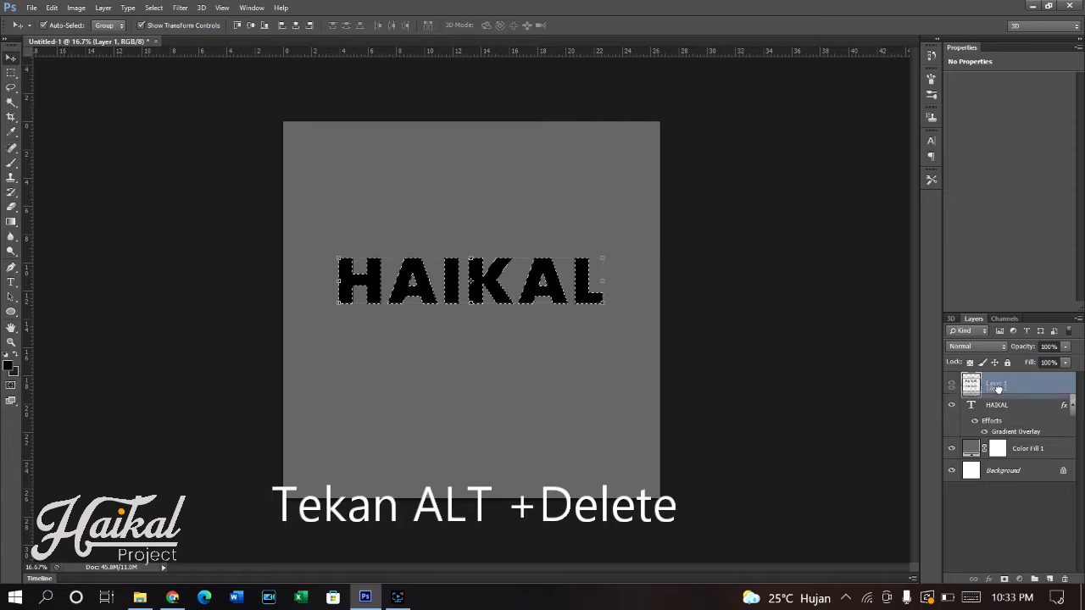
{"action": "left_click_drag", "start_coordinate": [998, 384], "coordinate": [988, 428]}
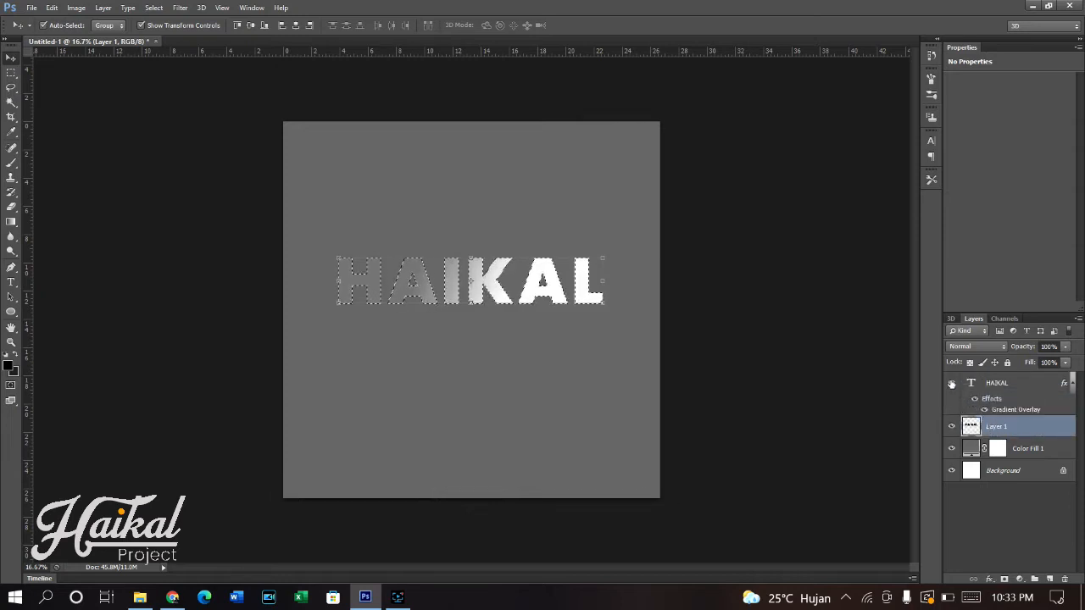
{"action": "left_click", "coordinate": [151, 8]}
{"action": "left_click", "coordinate": [173, 39]}
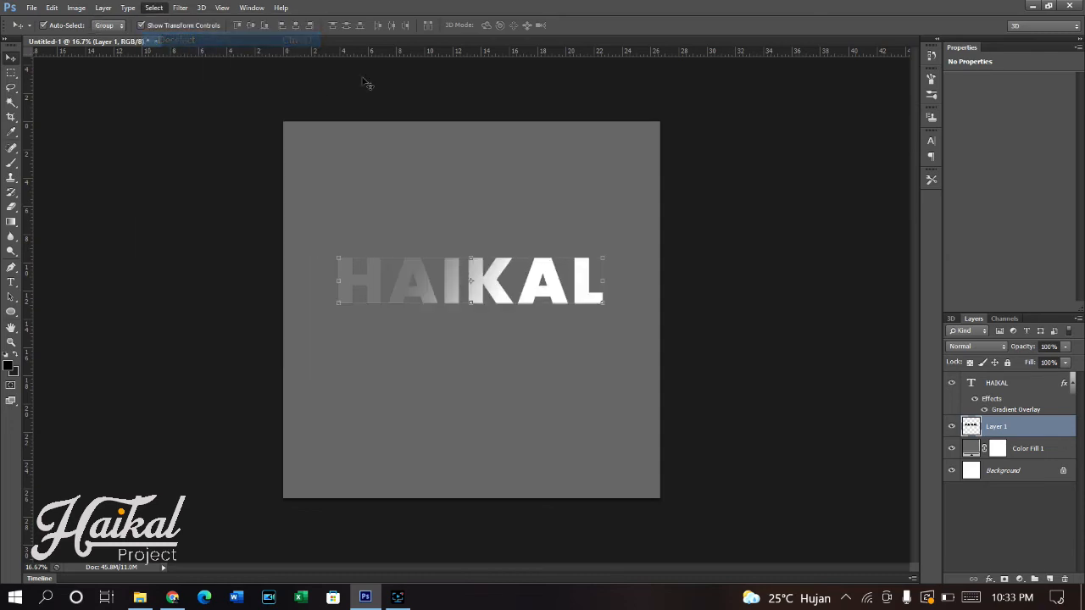
- Hide the HAIKAL text layer and offset a duplicate of the black lettering slightly up and to the left
{"action": "left_click", "coordinate": [951, 385]}
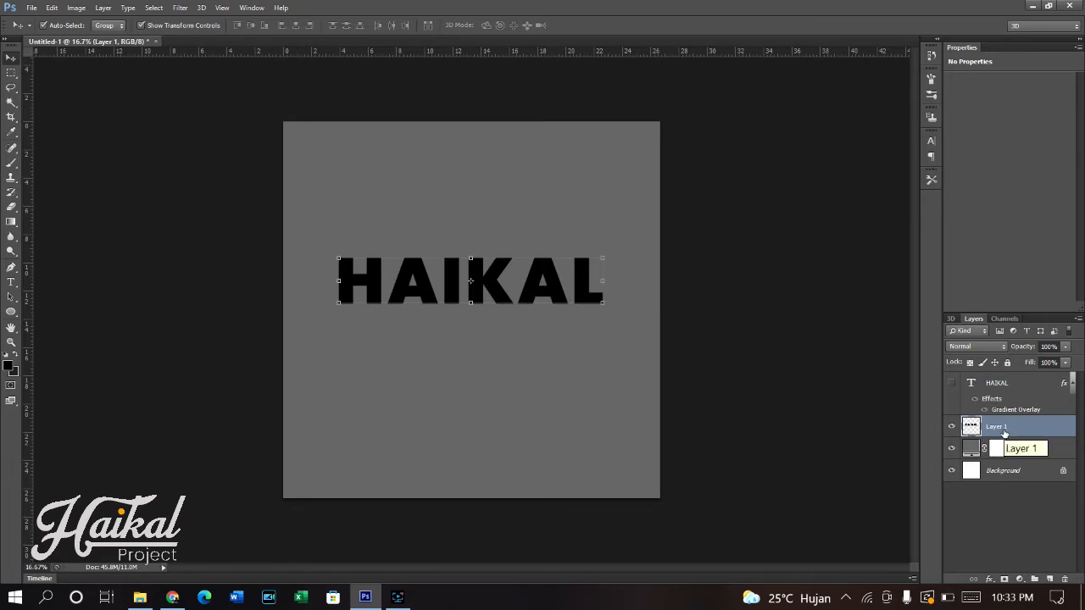
{"action": "key", "text": "ctrl+j"}
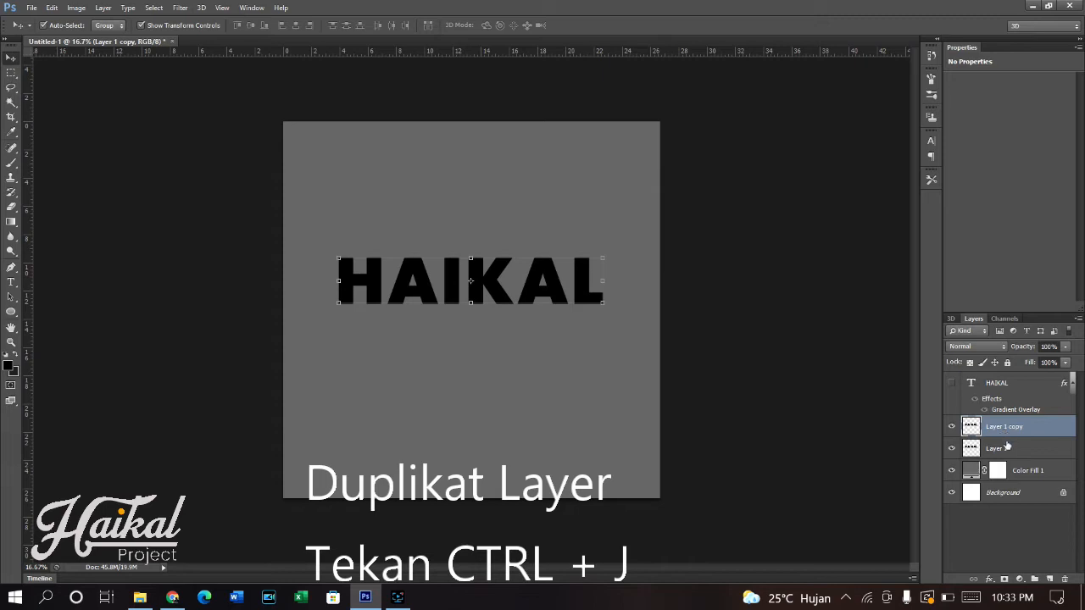
{"action": "left_click_drag", "start_coordinate": [417, 279], "coordinate": [410, 273]}
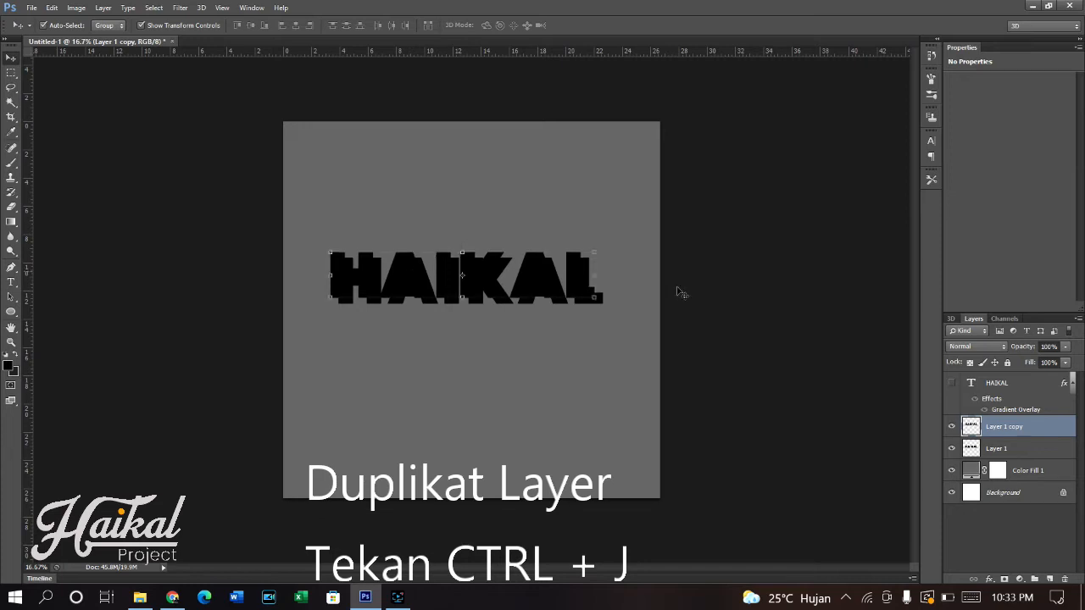
- Duplicate the original black lettering, Layer 1, nine more times
{"action": "left_click", "coordinate": [1025, 451]}
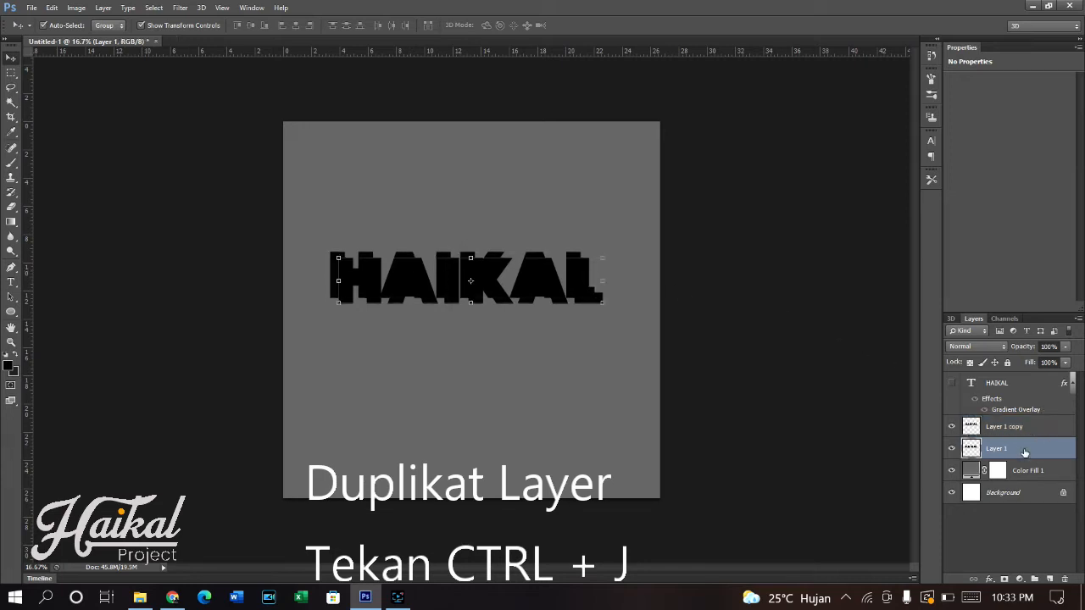
{"action": "key", "text": "ctrl+j"}
{"action": "key", "text": "ctrl+j"}
{"action": "key", "text": "ctrl+j"}
{"action": "key", "text": "ctrl+j"}
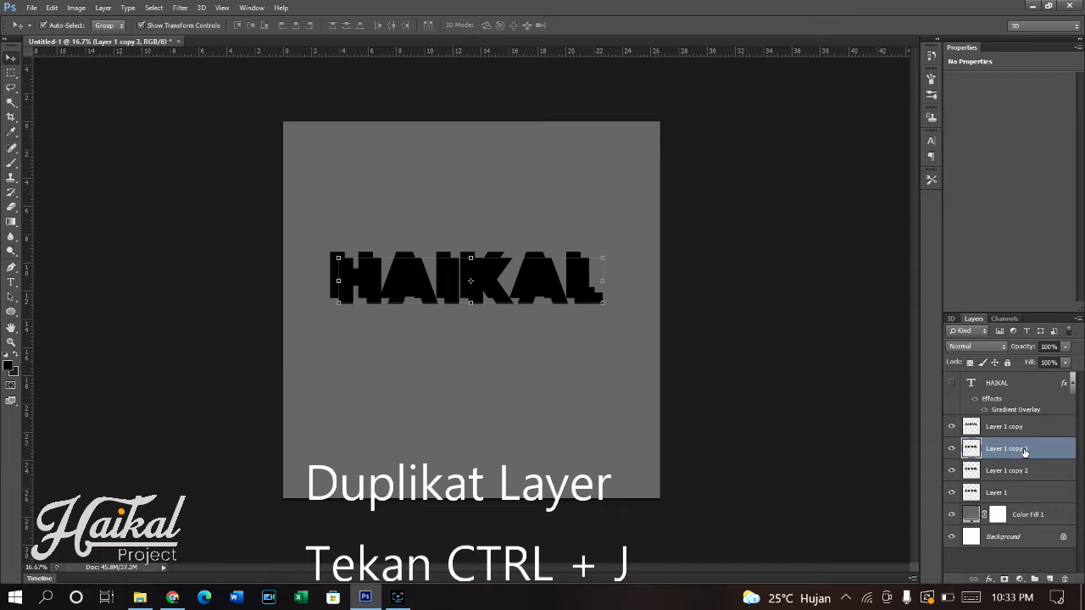
{"action": "key", "text": "ctrl+j"}
{"action": "key", "text": "ctrl+j"}
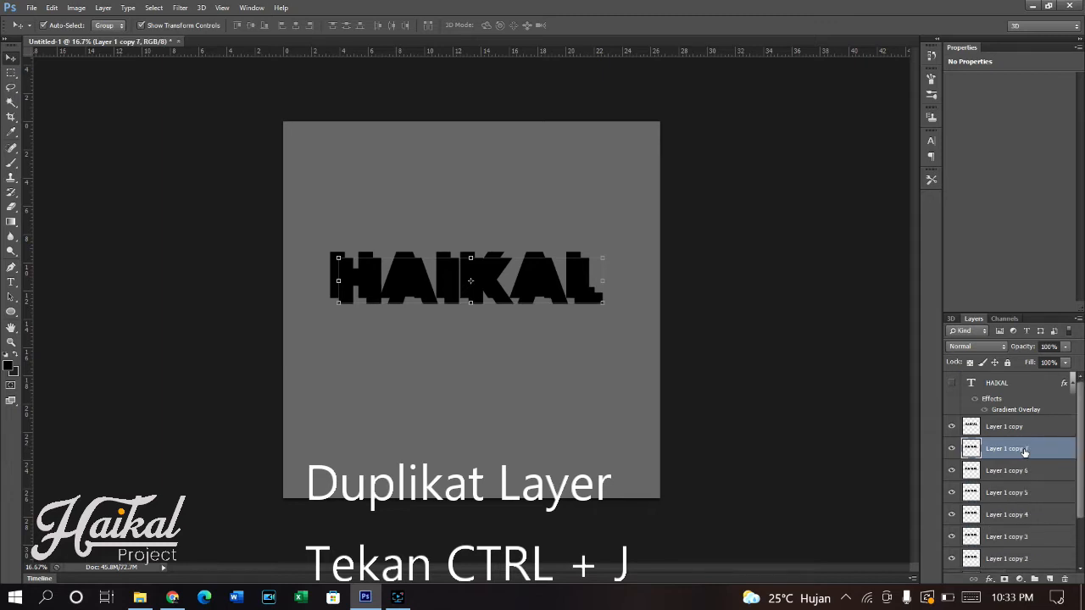
{"action": "key", "text": "ctrl+j"}
- Link all the black lettering layers, from Layer 1 copy down to Layer 1
{"action": "left_click", "coordinate": [1053, 430]}
{"action": "scroll", "coordinate": [1048, 435], "scroll_direction": "down", "scroll_amount": 5}
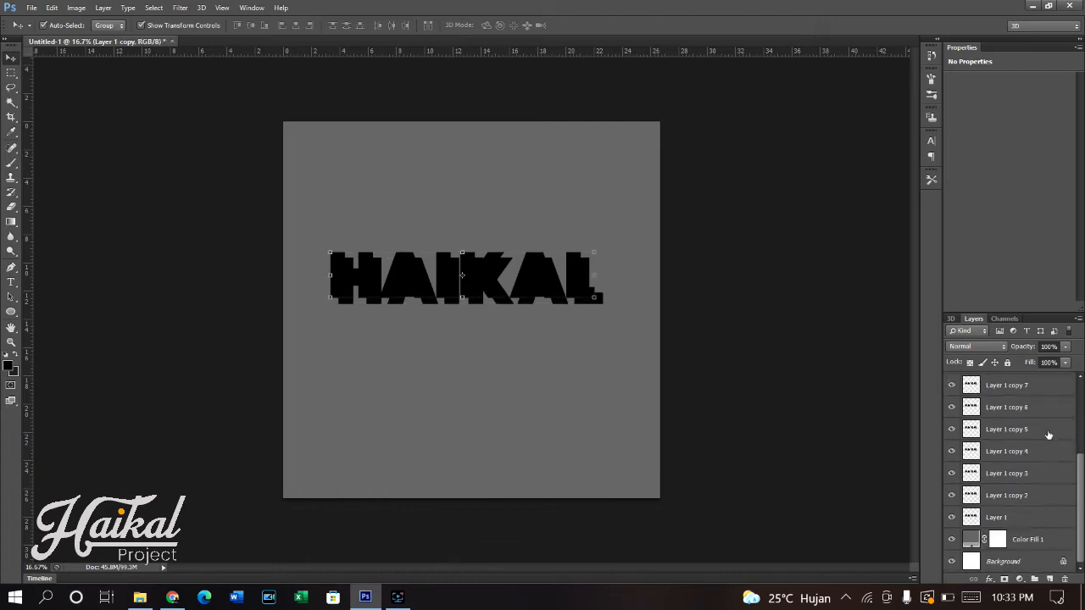
{"action": "left_click", "coordinate": [1019, 517], "text": "shift"}
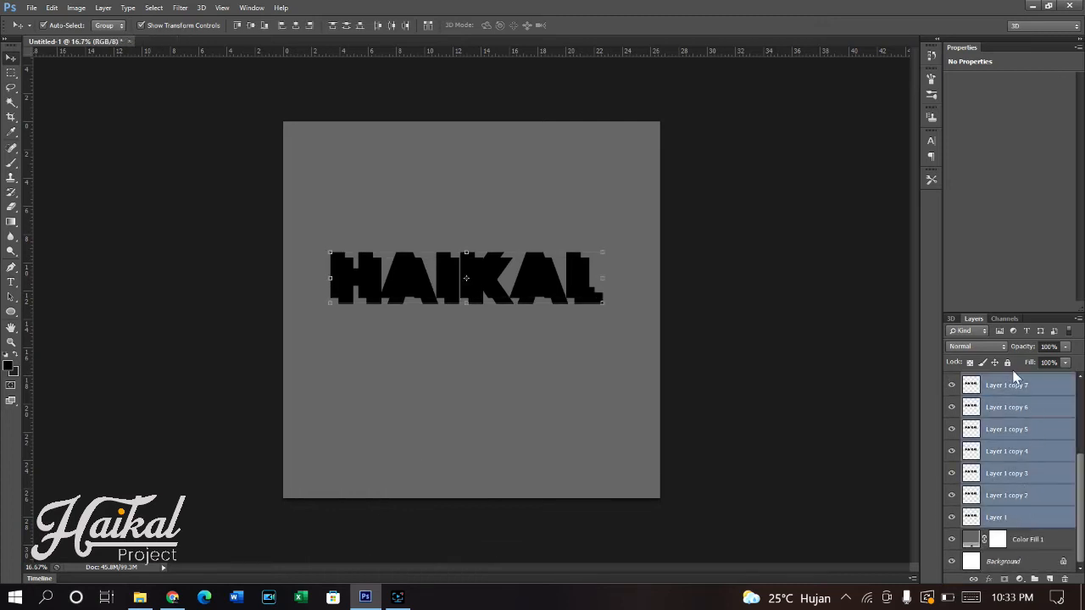
{"action": "right_click", "coordinate": [1026, 437]}
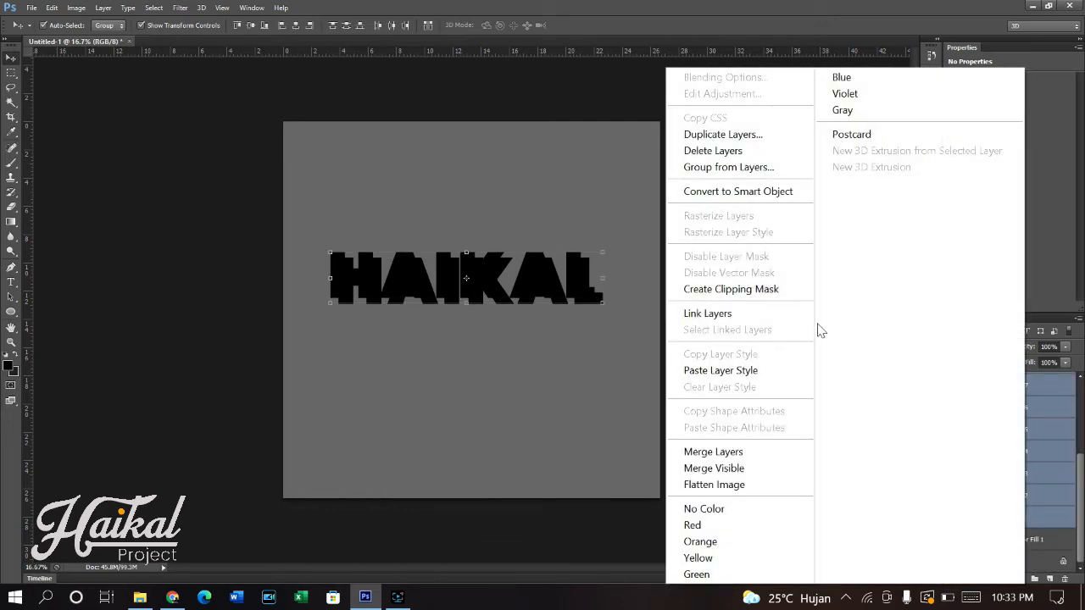
{"action": "left_click", "coordinate": [758, 313]}
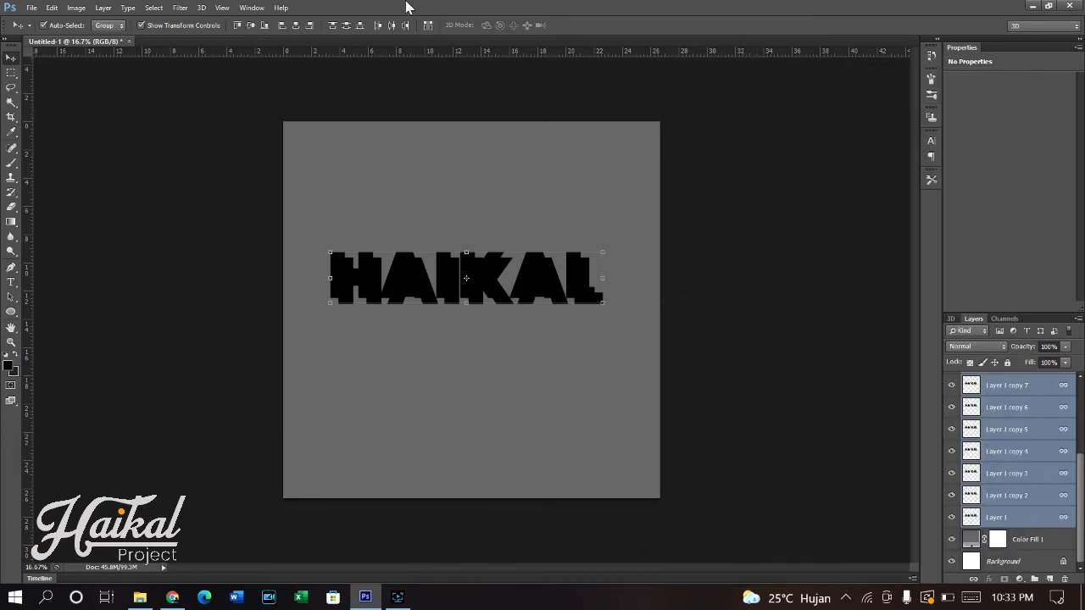
{"action": "left_click", "coordinate": [157, 9]}
{"action": "mouse_move", "coordinate": [176, 8]}
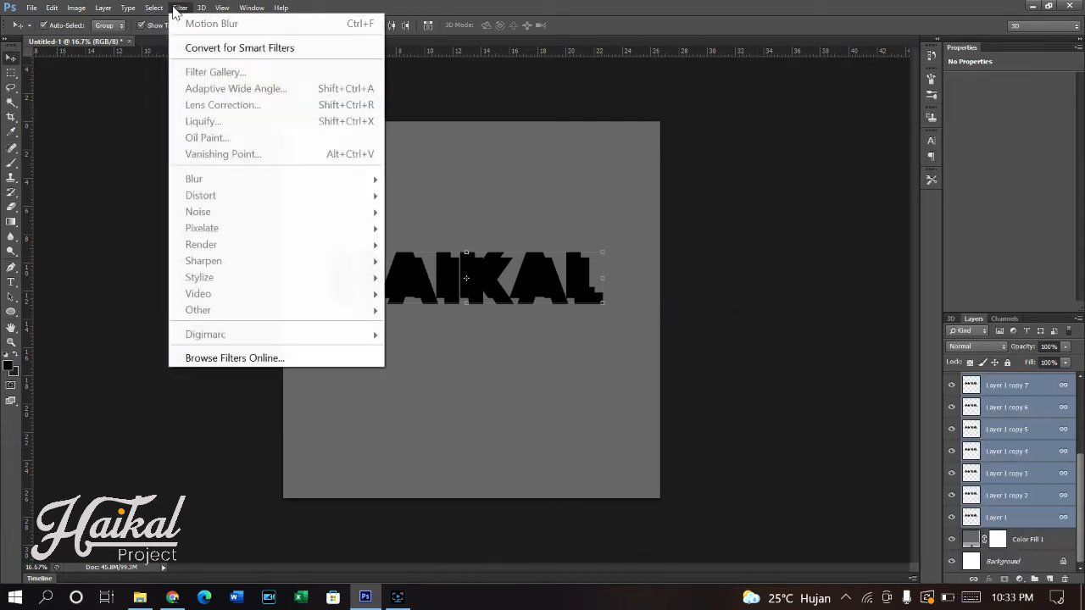
{"action": "left_click", "coordinate": [407, 8]}
- Distribute the linked black lettering layers evenly by their vertical and horizontal centres
{"action": "left_click", "coordinate": [345, 28]}
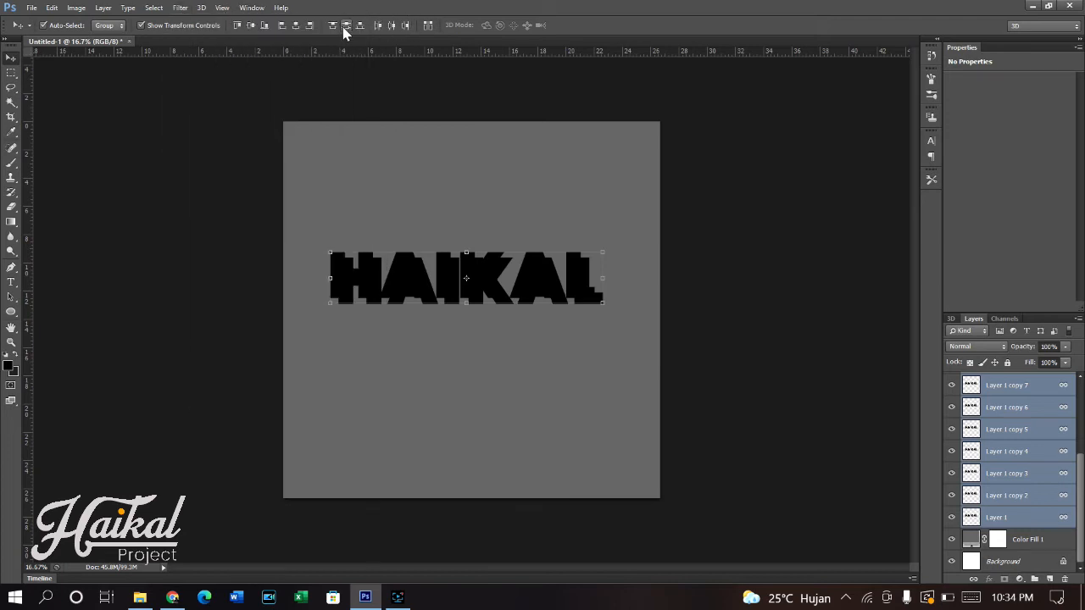
{"action": "left_click", "coordinate": [393, 25]}
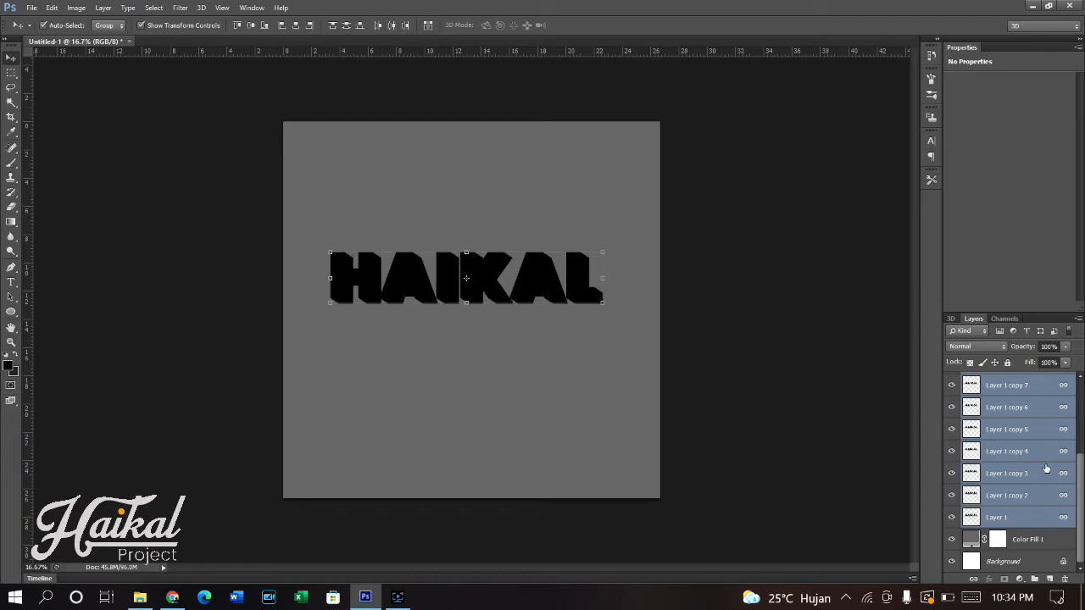
- Make the HAIKAL text layer visible again above the stacked black lettering
{"action": "scroll", "coordinate": [1005, 458], "scroll_direction": "up", "scroll_amount": 3}
{"action": "left_click", "coordinate": [1020, 390]}
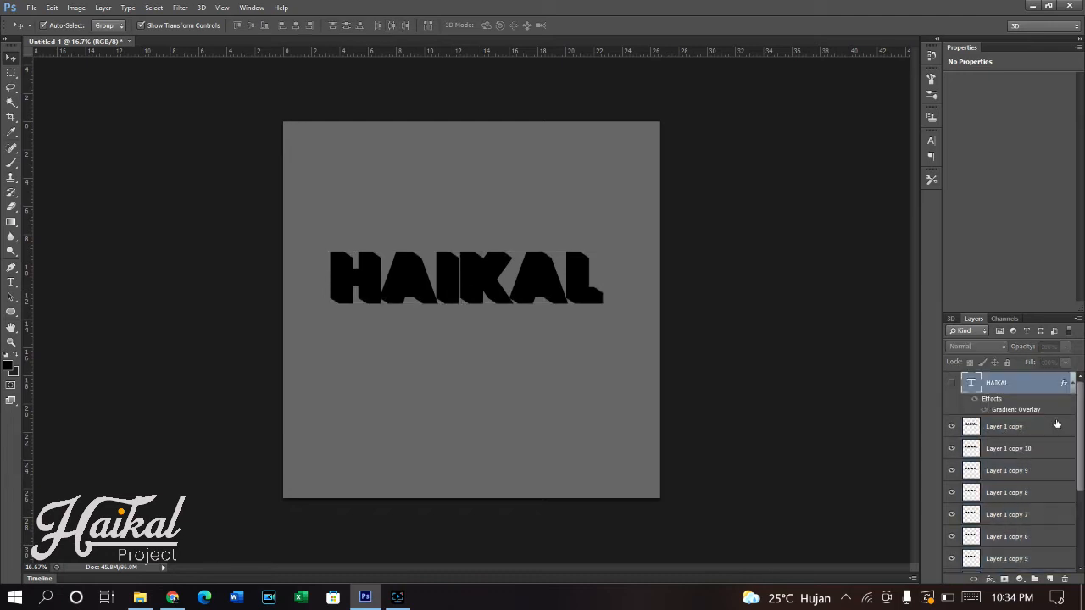
{"action": "left_click", "coordinate": [952, 383]}
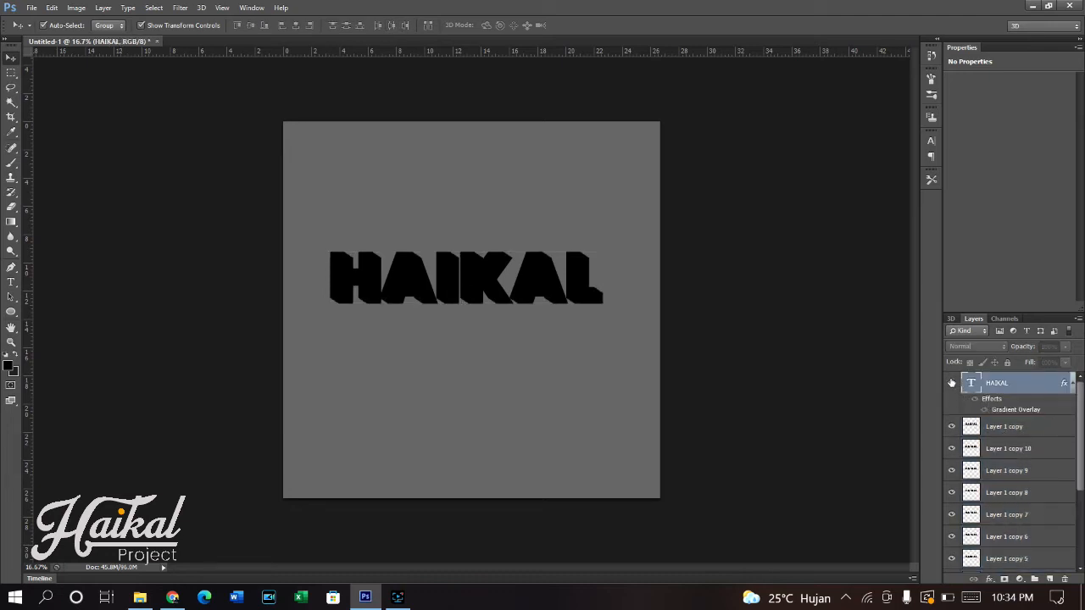
- Merge all the linked black lettering layers, from Layer 1 copy down to Layer 1, into a single layer
{"action": "left_click", "coordinate": [1007, 431]}
{"action": "scroll", "coordinate": [1025, 449], "scroll_direction": "down", "scroll_amount": 3}
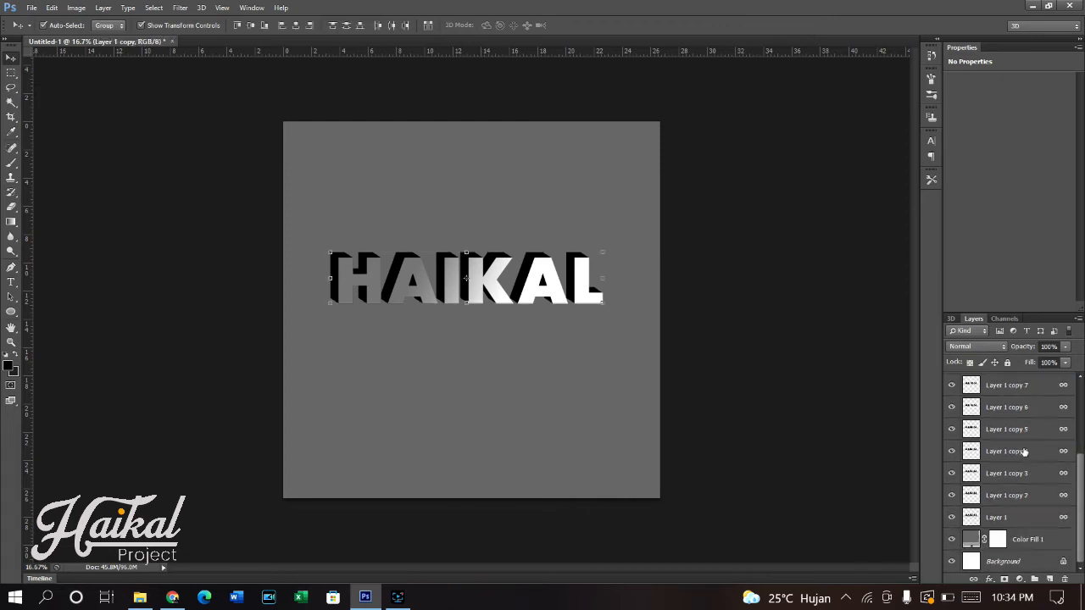
{"action": "left_click", "coordinate": [1011, 518], "text": "shift"}
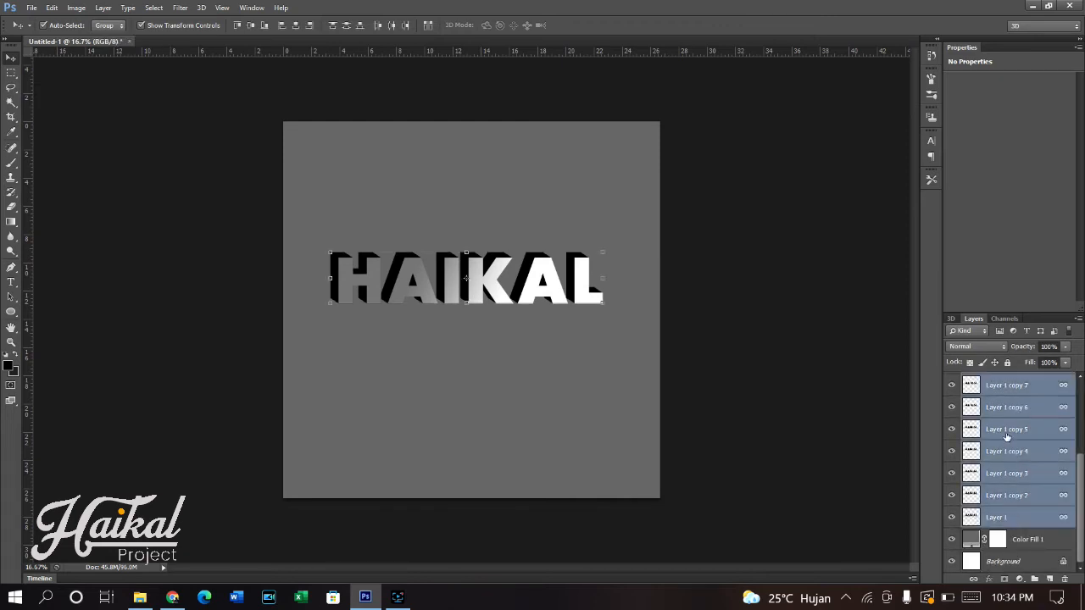
{"action": "right_click", "coordinate": [1006, 433]}
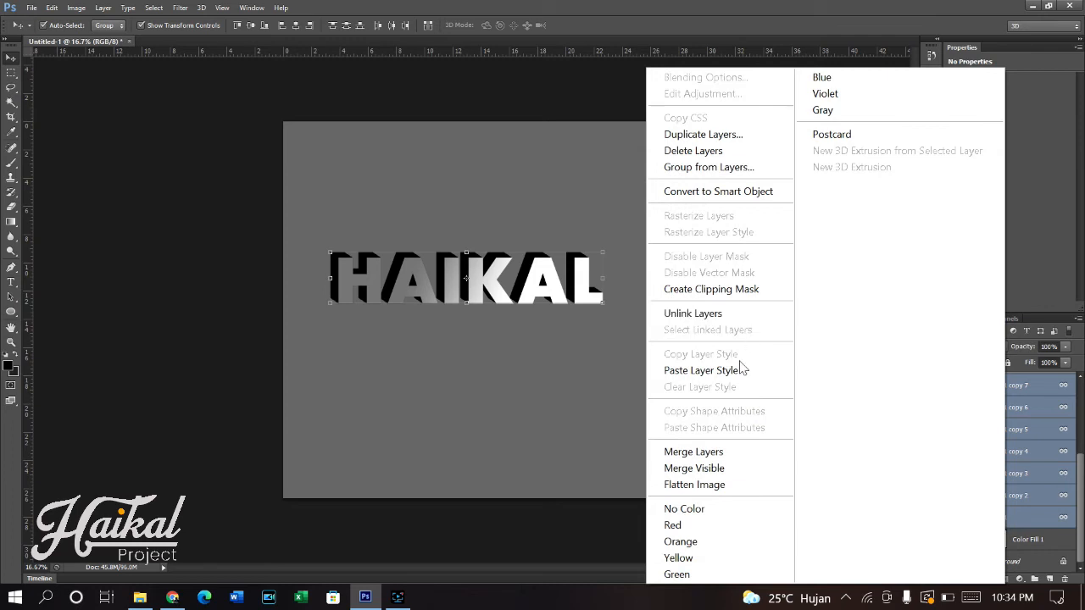
{"action": "left_click", "coordinate": [737, 452]}
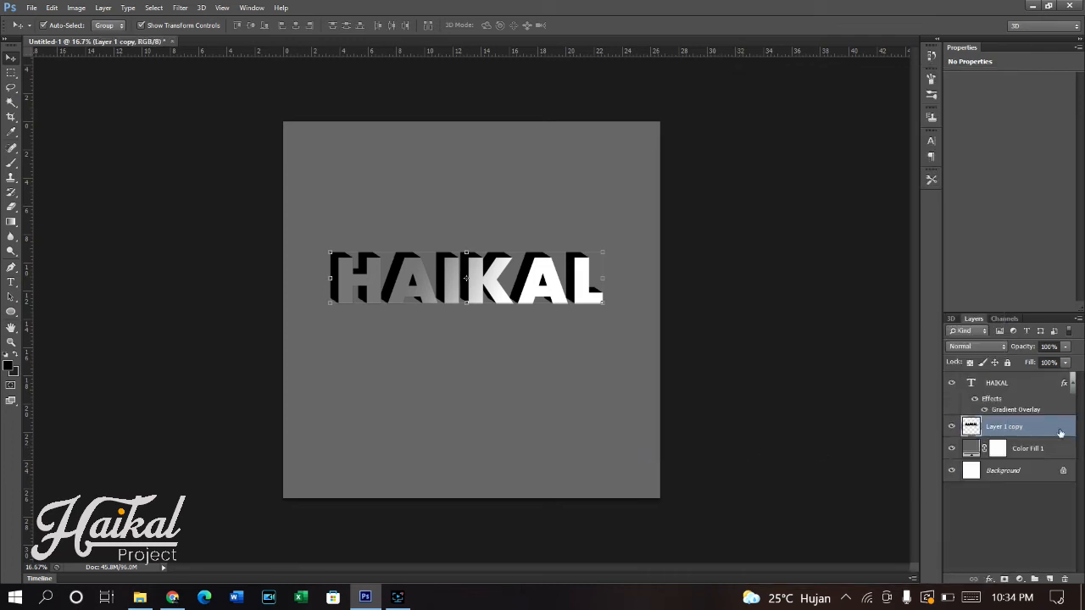
- Apply a Motion Blur to the merged black lettering with an angle of -17° and a distance of about 72 pixels
{"action": "left_click", "coordinate": [181, 7]}
{"action": "mouse_move", "coordinate": [267, 184]}
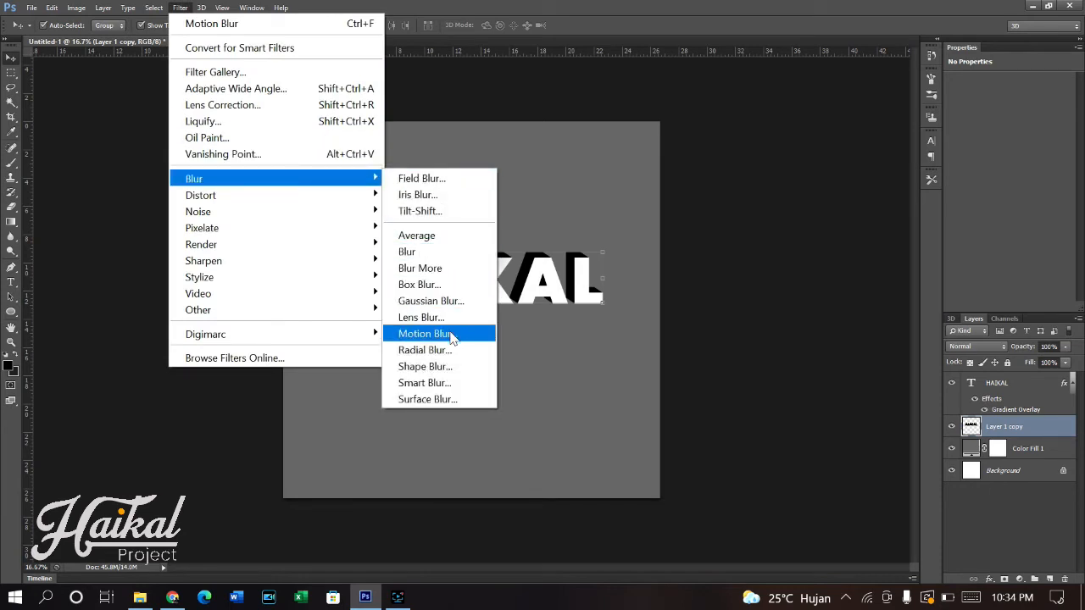
{"action": "left_click", "coordinate": [424, 334]}
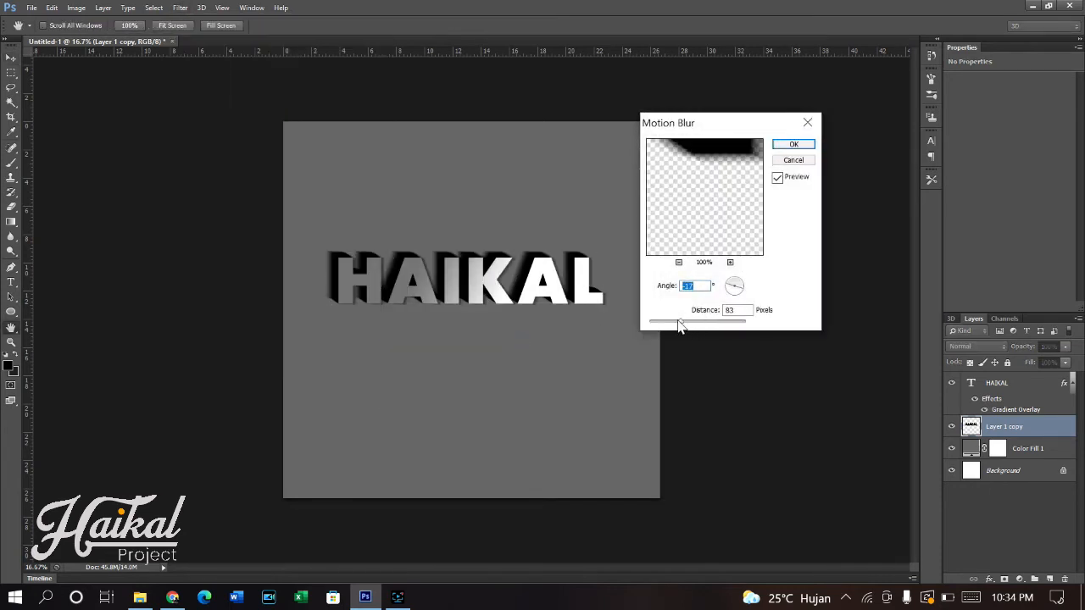
{"action": "left_click_drag", "start_coordinate": [683, 327], "coordinate": [690, 328]}
{"action": "left_click_drag", "start_coordinate": [690, 329], "coordinate": [685, 329]}
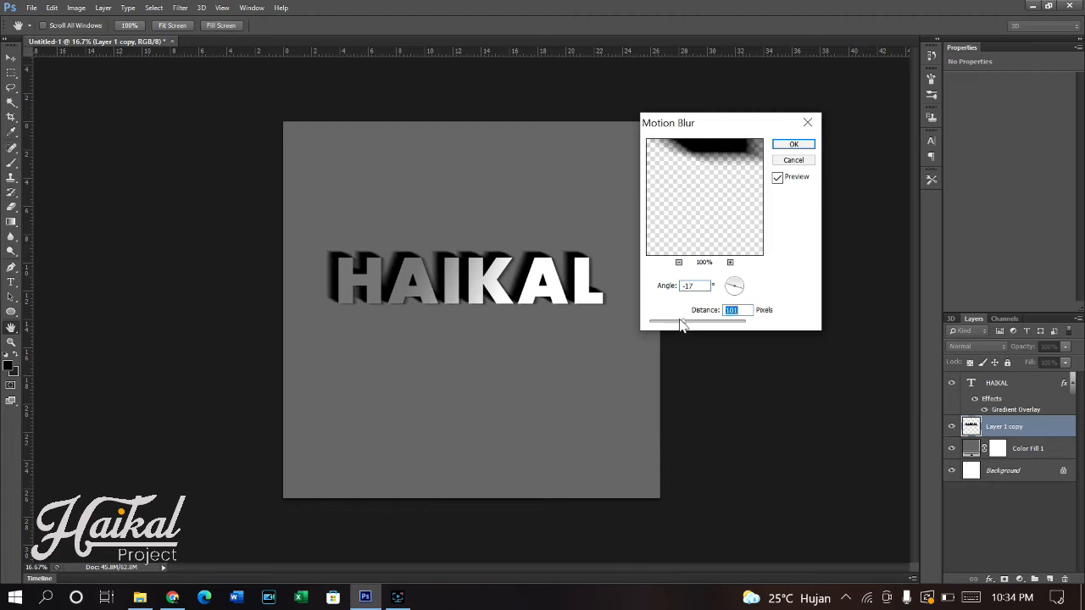
{"action": "left_click_drag", "start_coordinate": [679, 323], "coordinate": [677, 323]}
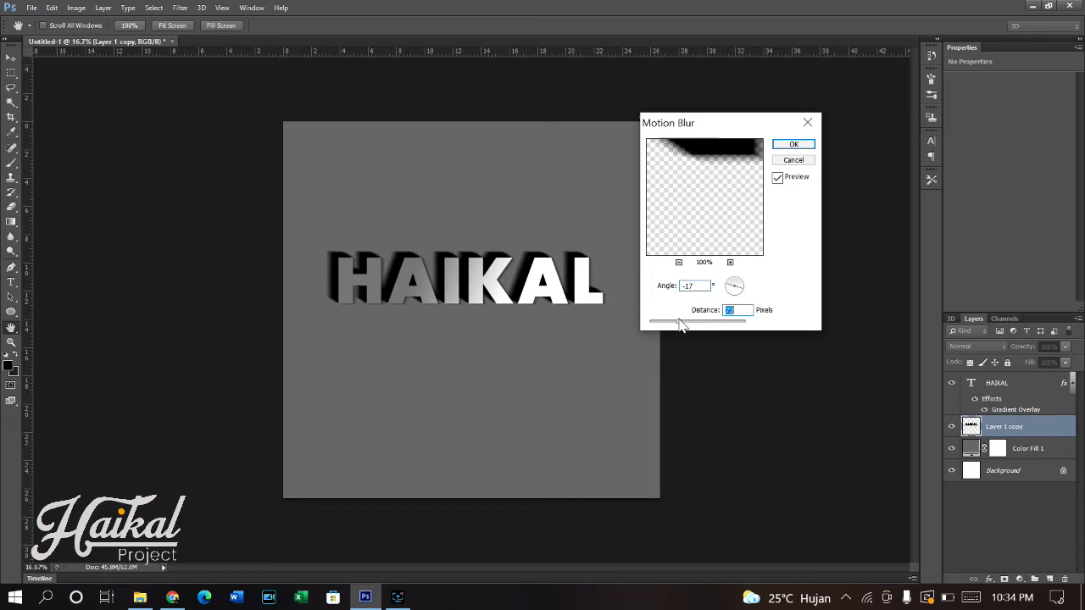
{"action": "left_click", "coordinate": [794, 146]}
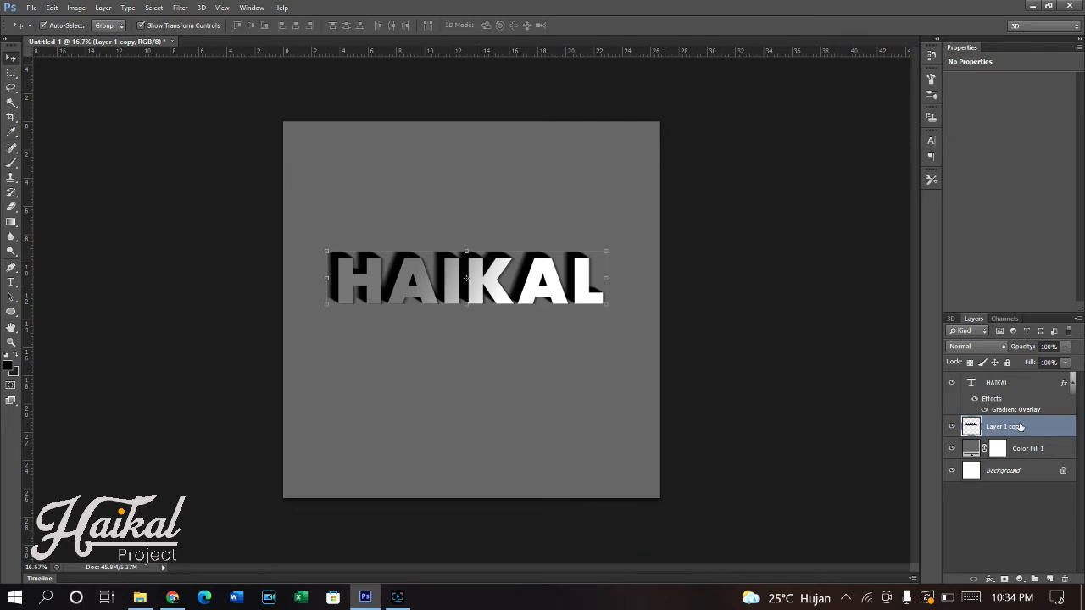
- Add a smooth Inner Bevel to the HAIKAL text layer with 100% depth, 0 px size and 0 px soften
{"action": "left_click", "coordinate": [1031, 387]}
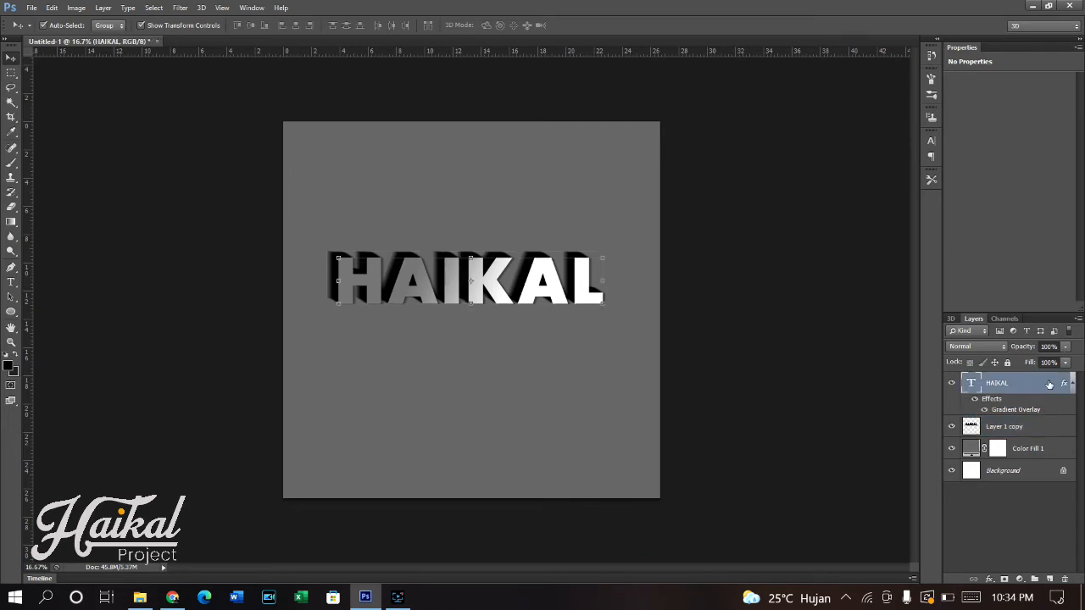
{"action": "right_click", "coordinate": [1053, 383]}
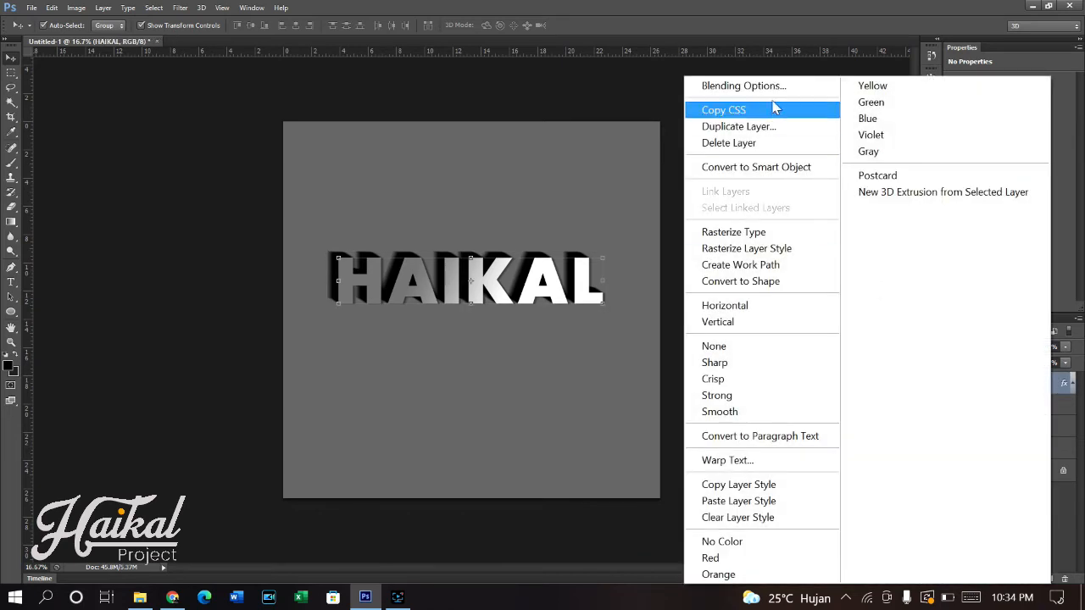
{"action": "left_click", "coordinate": [685, 230]}
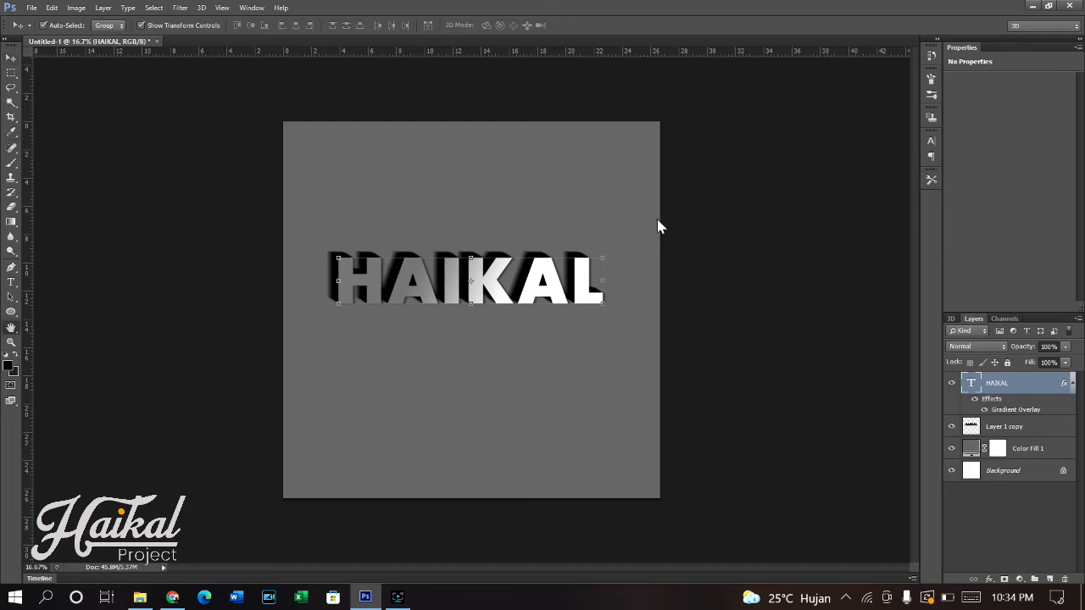
{"action": "left_click", "coordinate": [651, 84]}
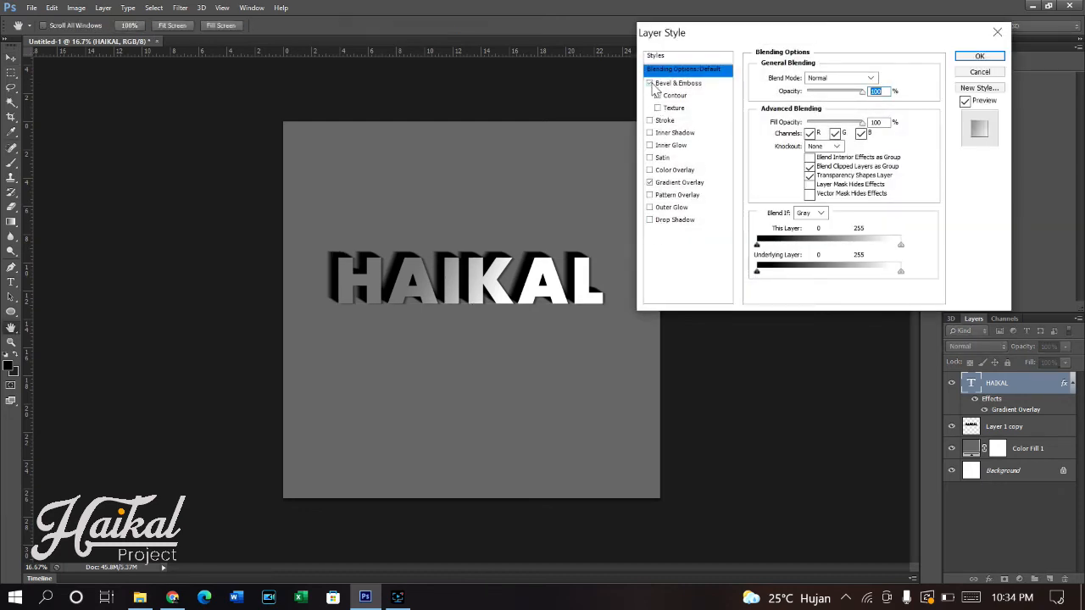
{"action": "left_click", "coordinate": [716, 85]}
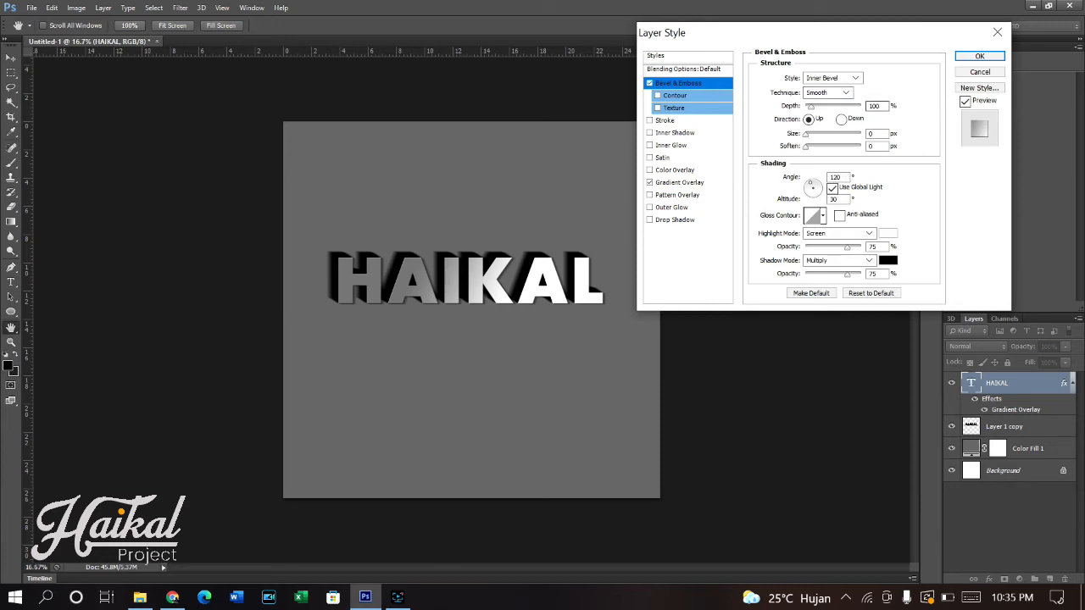
{"action": "left_click_drag", "start_coordinate": [881, 106], "coordinate": [858, 111]}
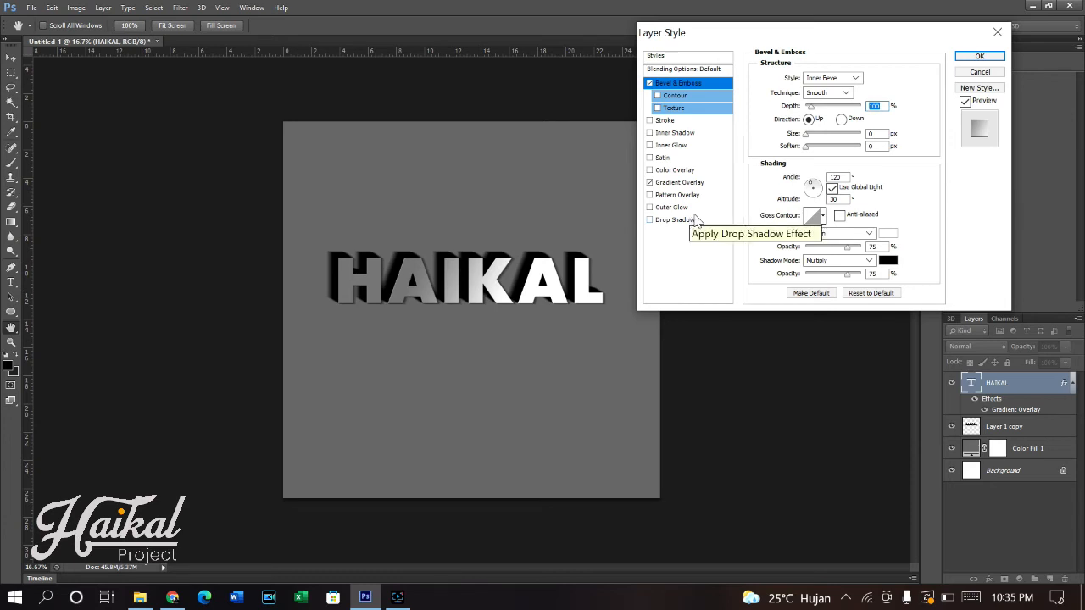
{"action": "left_click", "coordinate": [975, 56]}
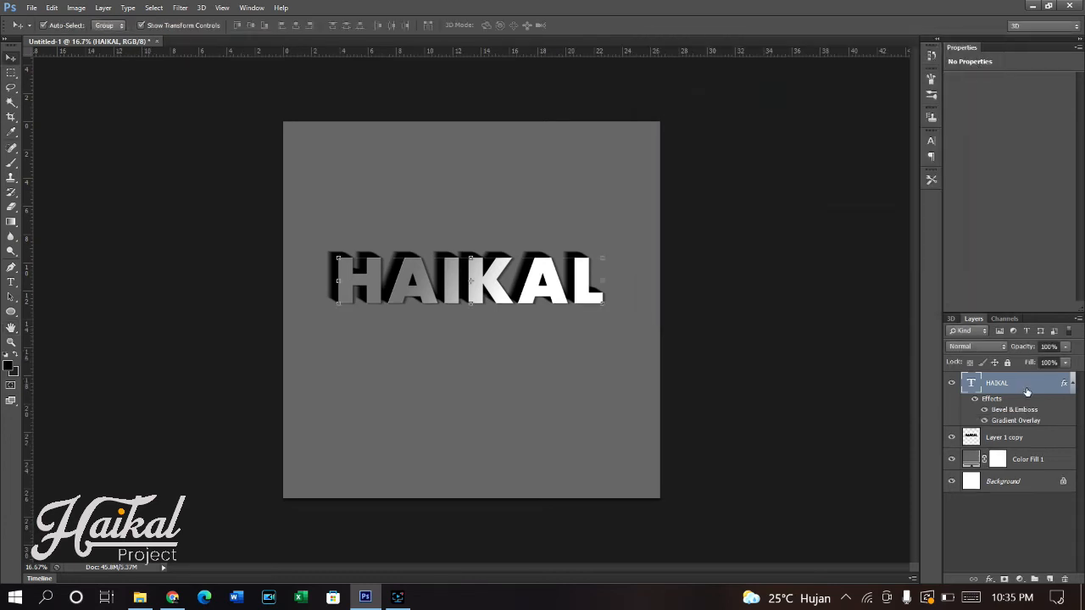
- Fill a new layer above Color Fill 1 with a diagonal black-to-white linear gradient, dark at the upper-left corner, and set its blend mode to Multiply
{"action": "left_click", "coordinate": [1027, 464]}
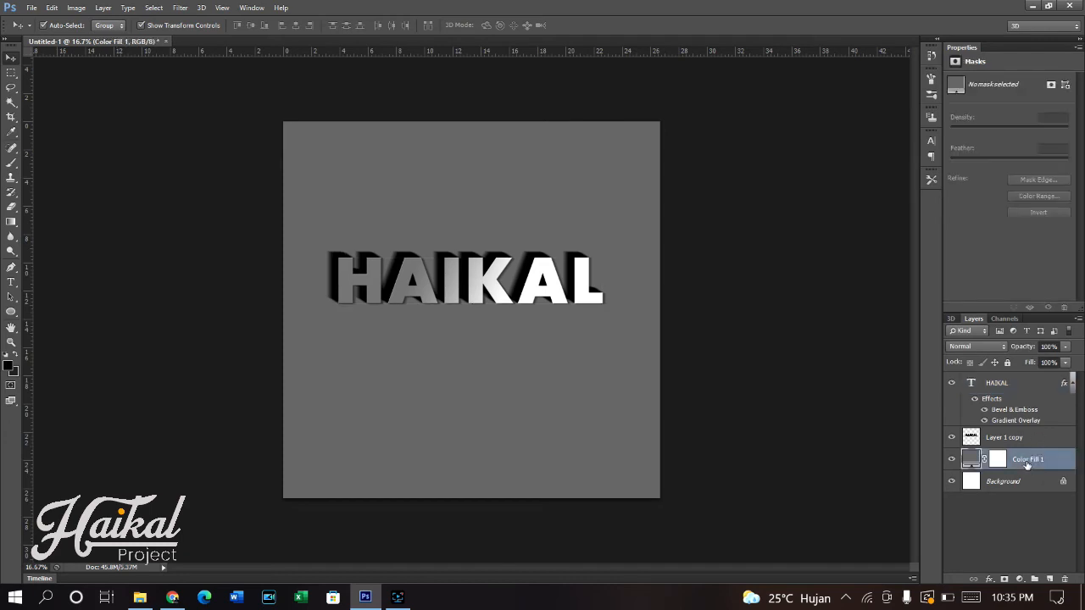
{"action": "left_click", "coordinate": [1050, 579]}
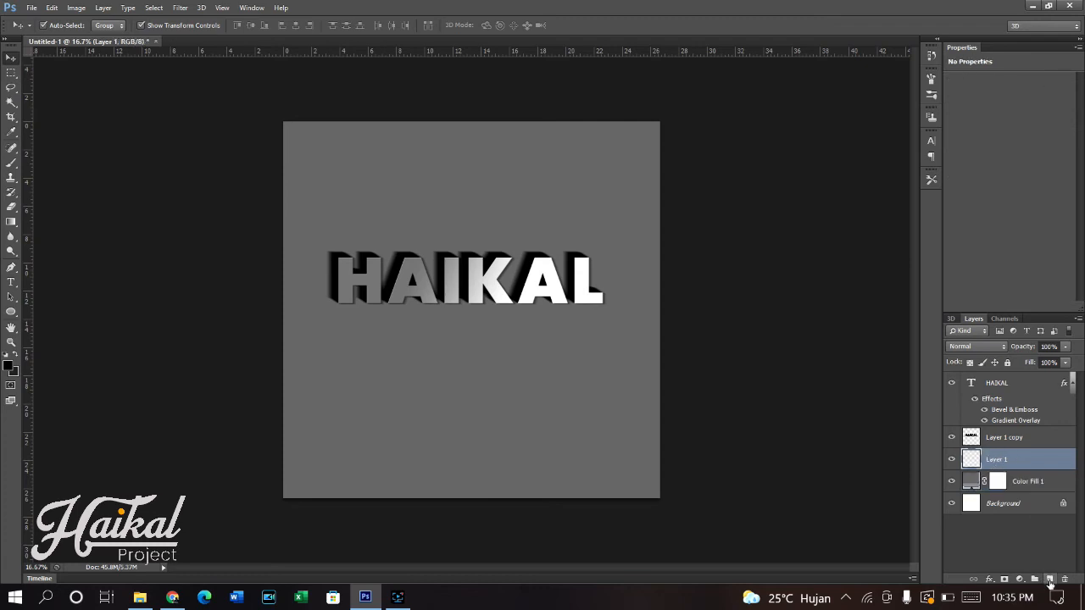
{"action": "left_click", "coordinate": [11, 222]}
{"action": "left_click", "coordinate": [50, 26]}
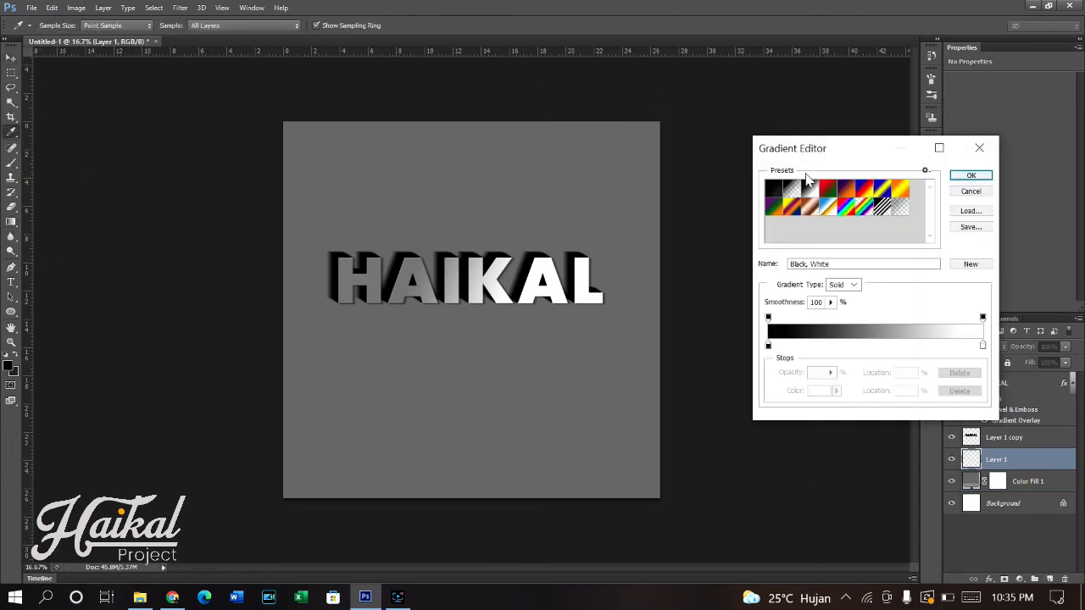
{"action": "left_click", "coordinate": [971, 175]}
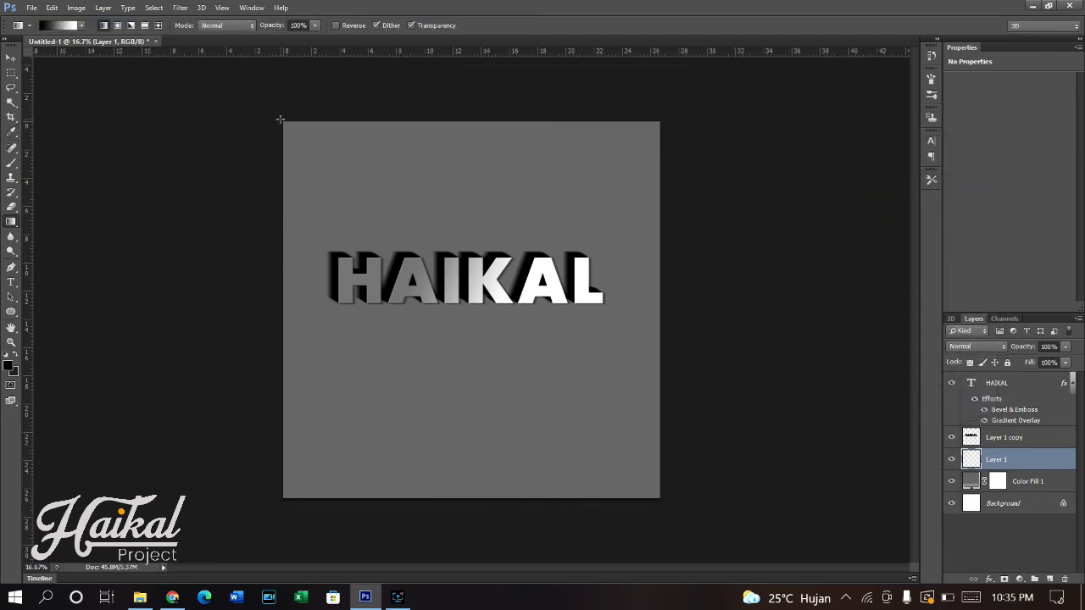
{"action": "left_click_drag", "start_coordinate": [528, 363], "coordinate": [650, 484]}
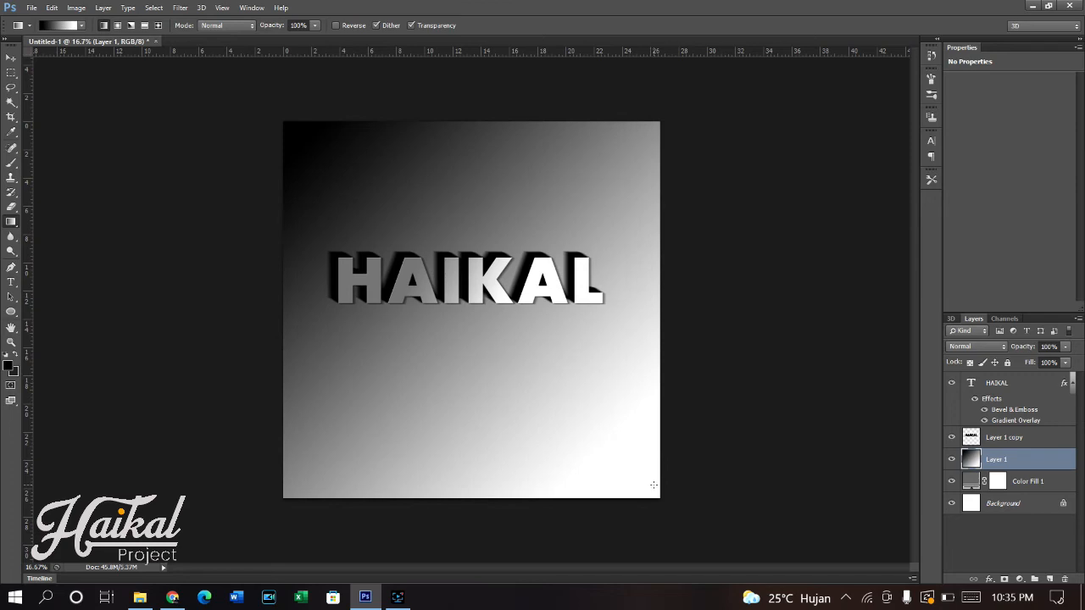
{"action": "left_click", "coordinate": [994, 348]}
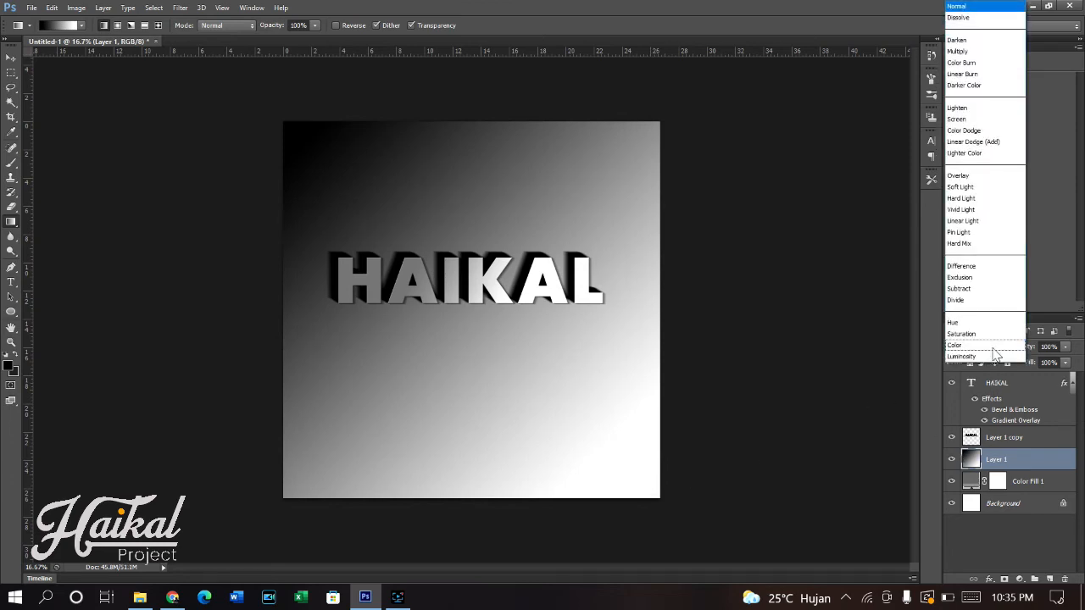
{"action": "left_click", "coordinate": [958, 51]}
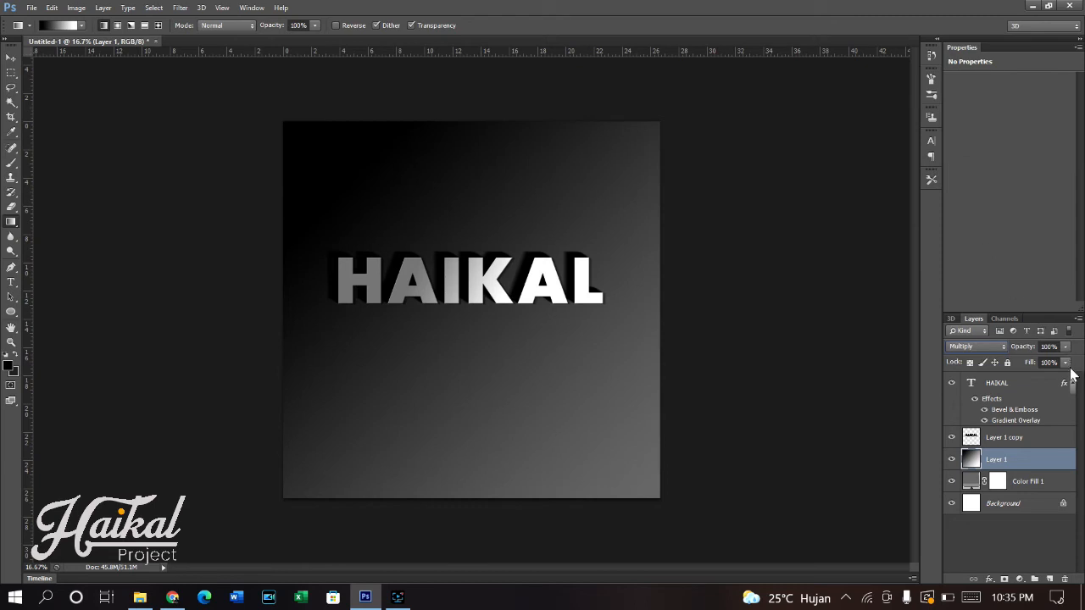
- Apply a Pattern Overlay to Color Fill 1 using a dark grey textured pattern, with Normal blending, 100% opacity and 100% scale
{"action": "left_click", "coordinate": [1027, 483]}
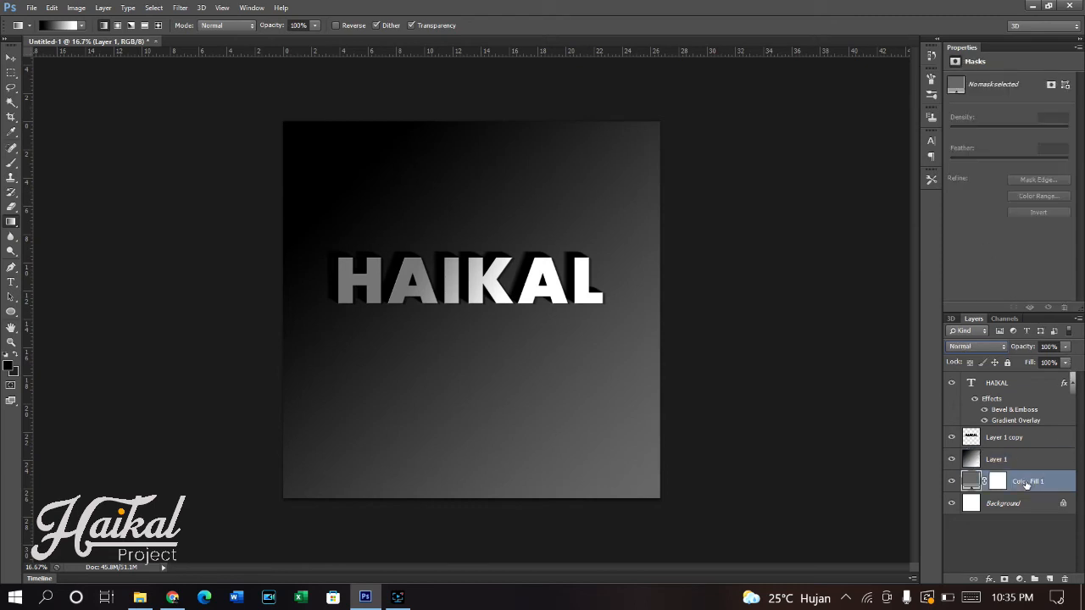
{"action": "right_click", "coordinate": [1059, 481]}
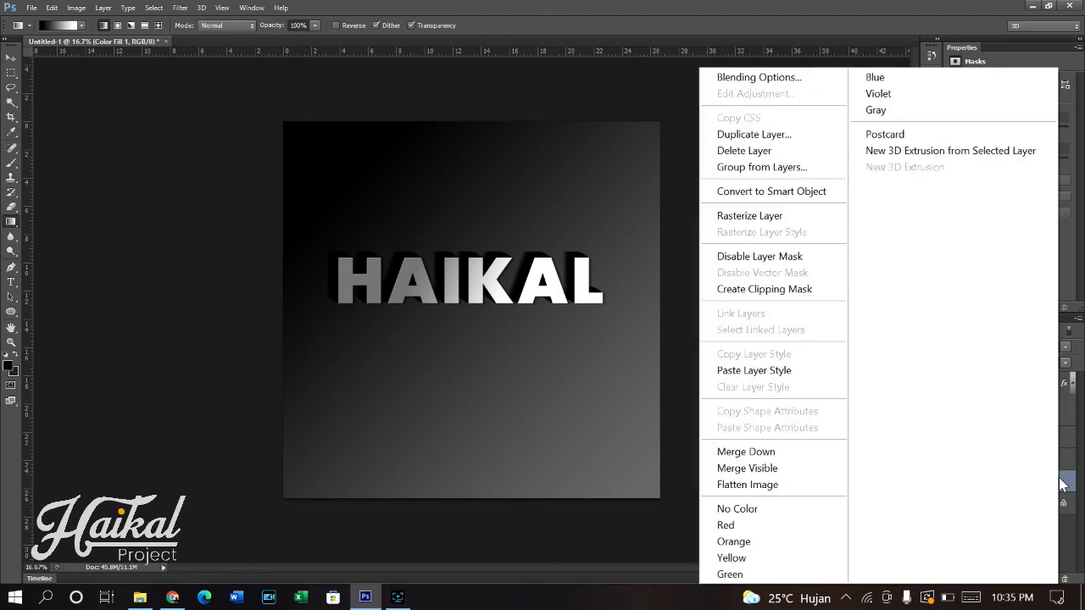
{"action": "left_click", "coordinate": [784, 77]}
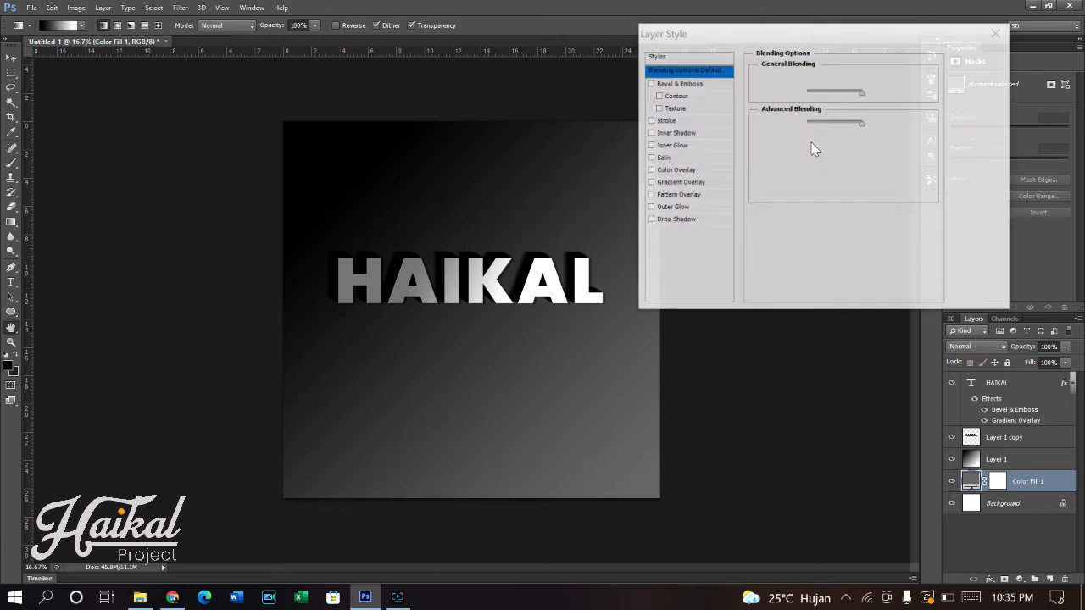
{"action": "left_click", "coordinate": [672, 196]}
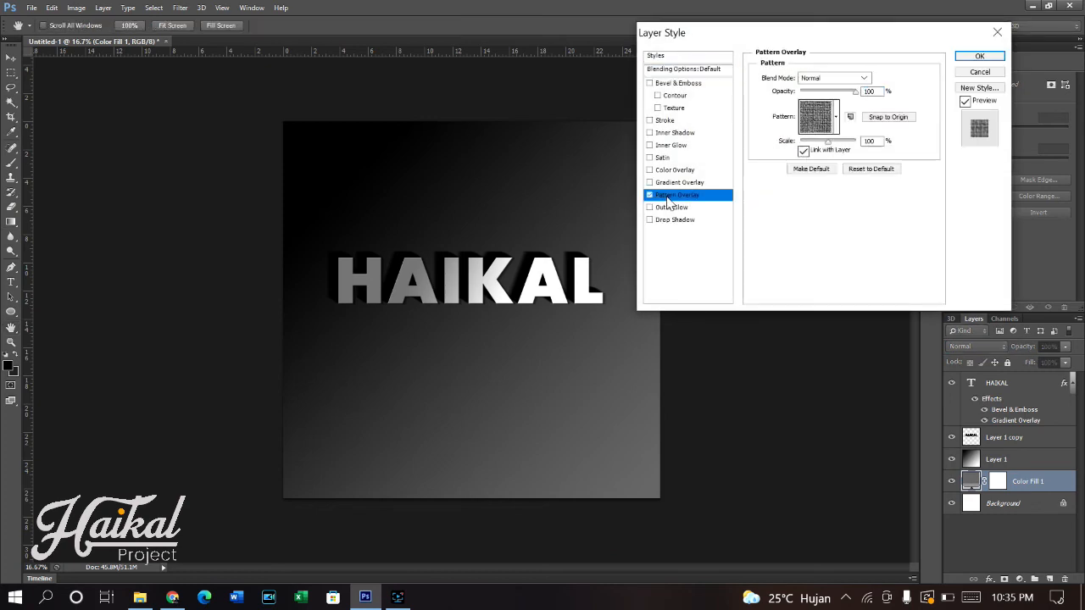
{"action": "left_click", "coordinate": [835, 123]}
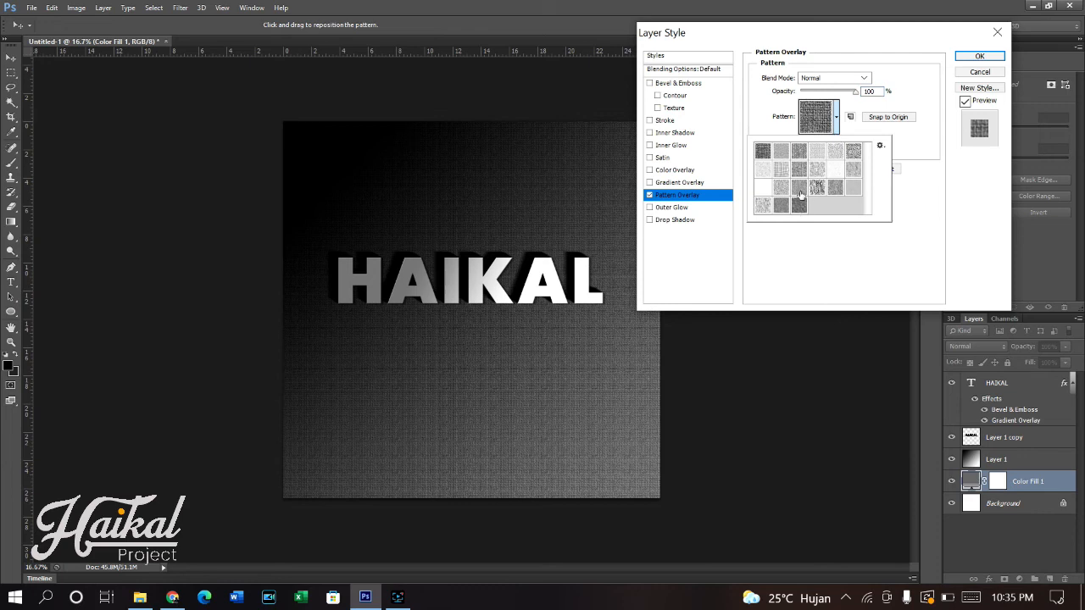
{"action": "left_click", "coordinate": [800, 190]}
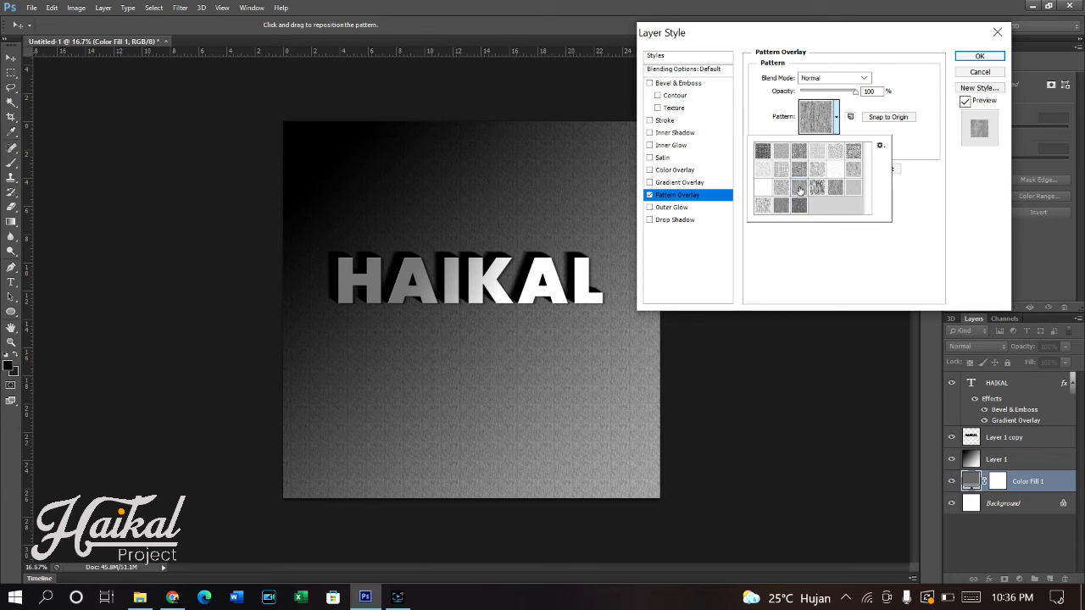
{"action": "left_click", "coordinate": [795, 208]}
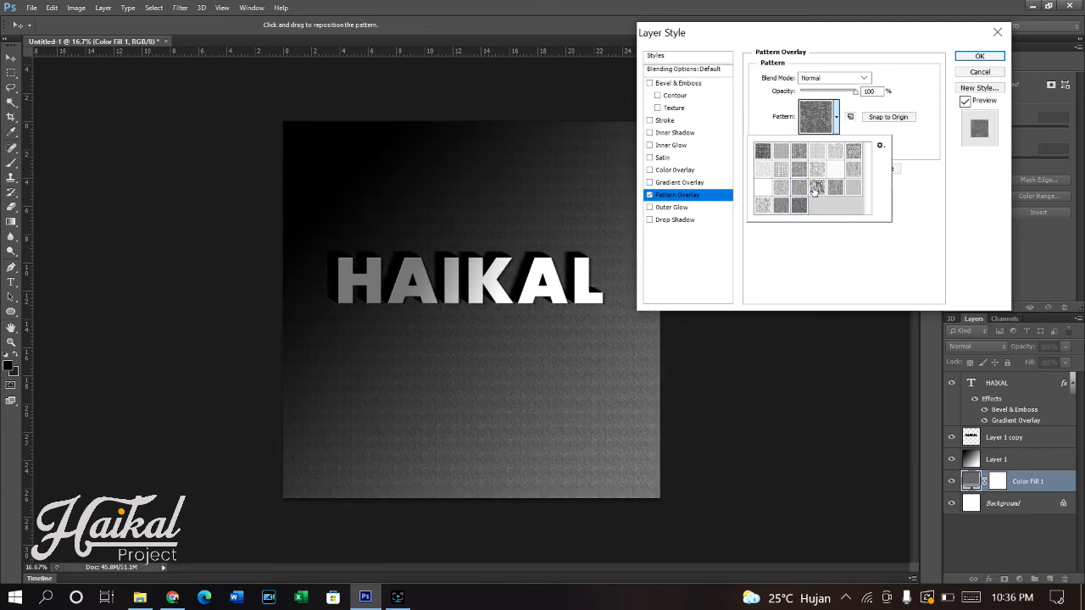
{"action": "left_click", "coordinate": [816, 189]}
{"action": "left_click", "coordinate": [786, 210]}
{"action": "left_click", "coordinate": [979, 56]}
{"action": "left_click", "coordinate": [979, 56]}
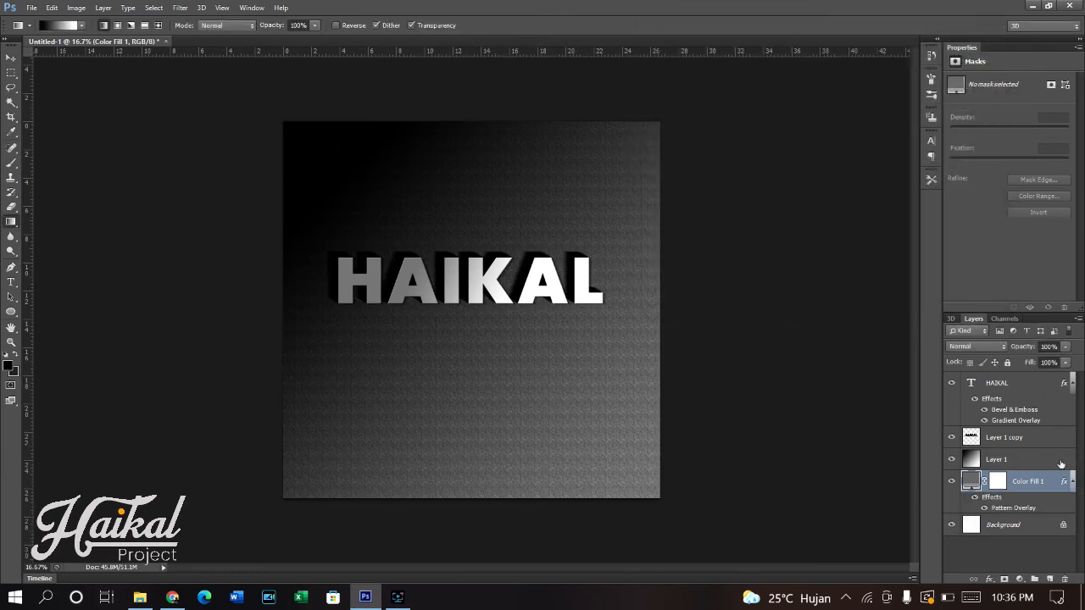
- Lower the opacity of the gradient layer, Layer 1, to about 73% and select Color Fill 1
{"action": "left_click", "coordinate": [1011, 465]}
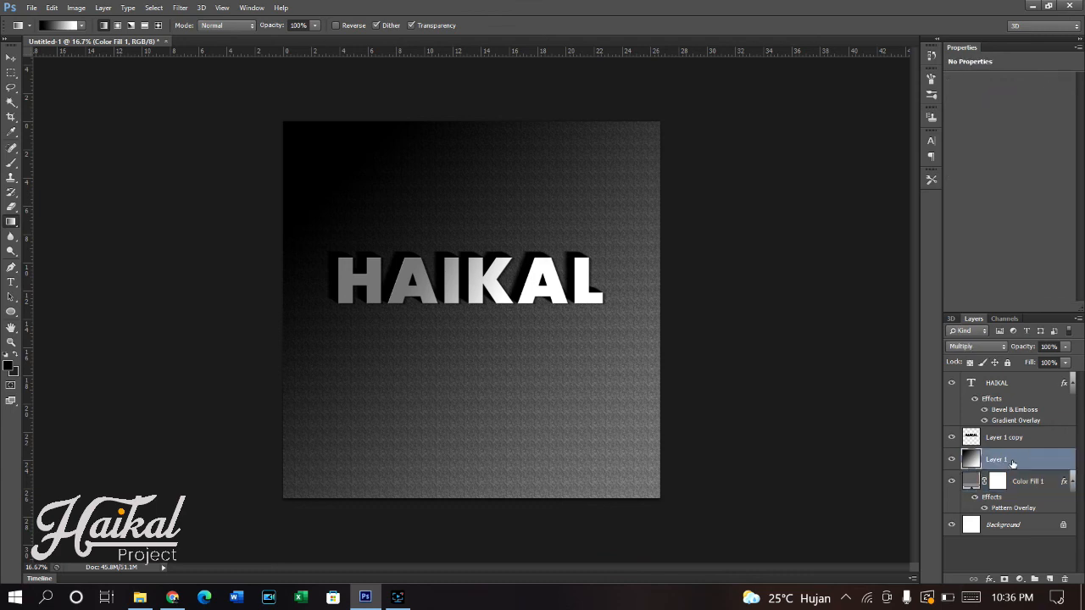
{"action": "left_click", "coordinate": [1065, 346]}
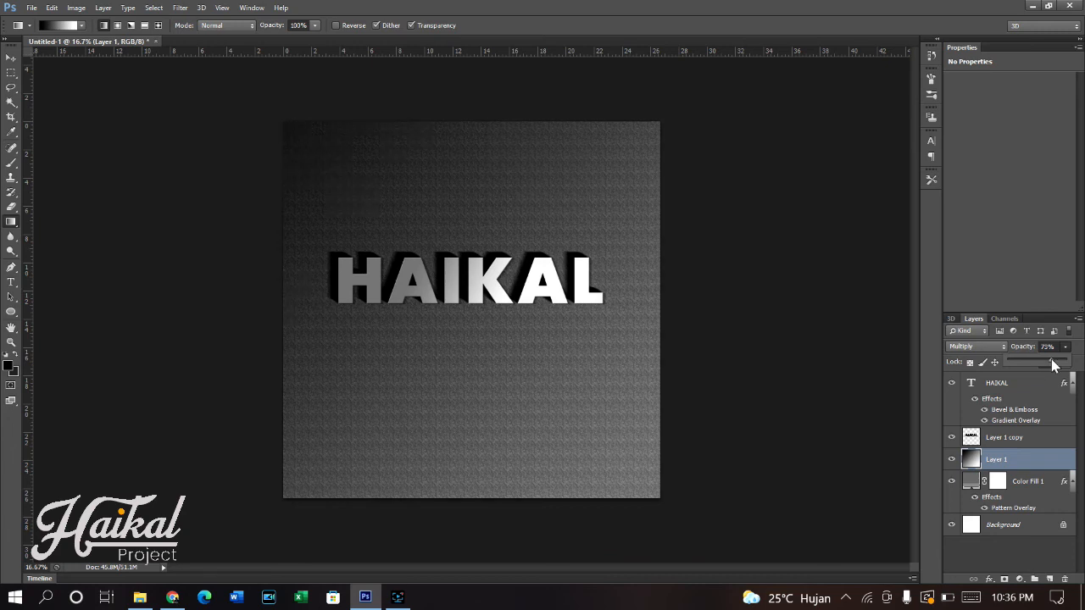
{"action": "left_click_drag", "start_coordinate": [1056, 364], "coordinate": [1054, 364]}
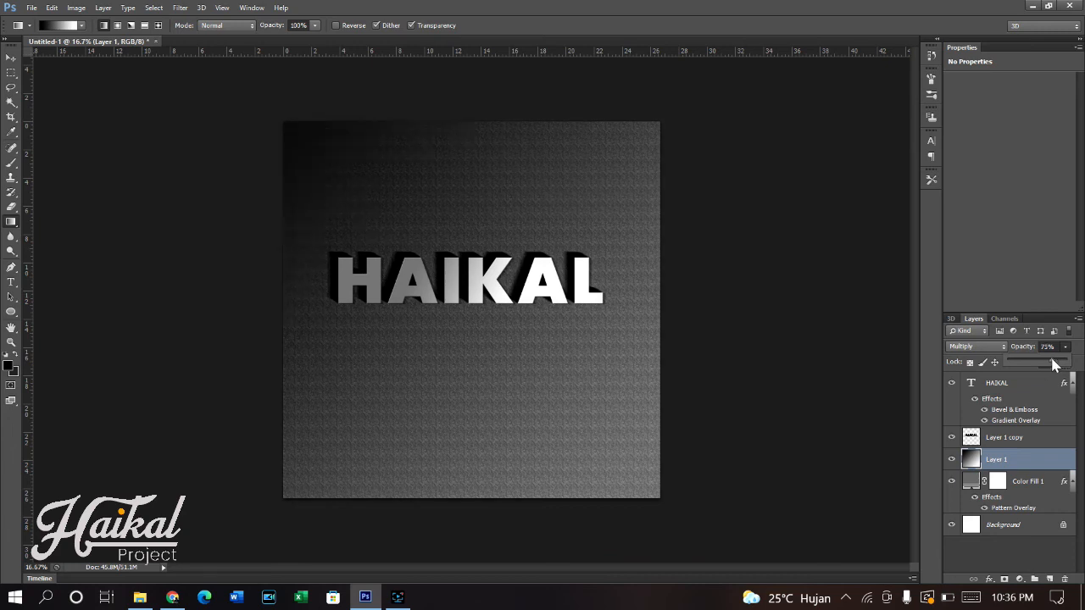
{"action": "left_click", "coordinate": [1027, 483]}
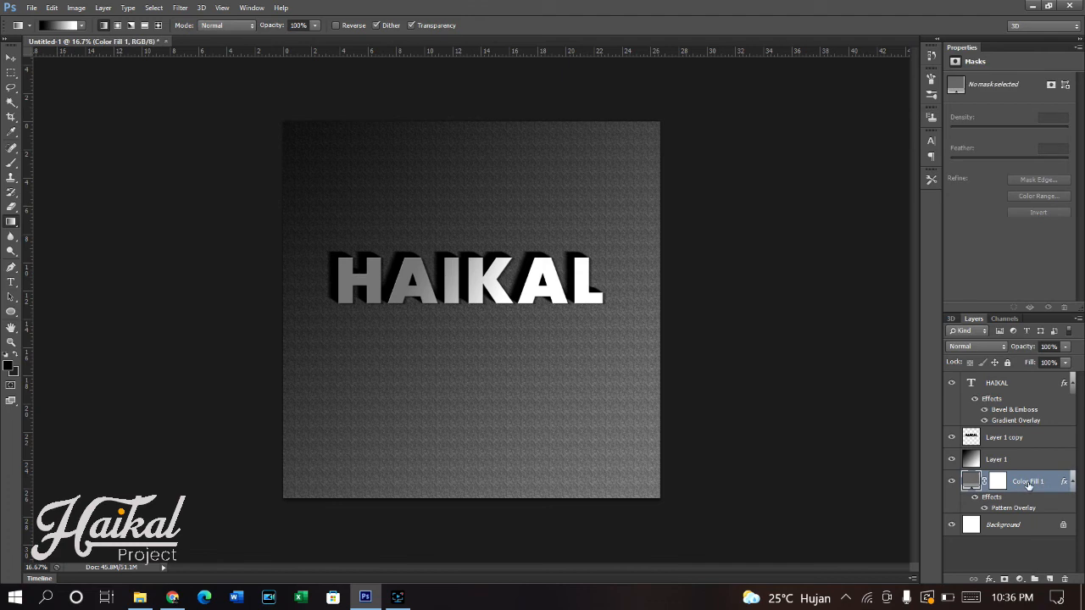
- Lower the opacity of Color Fill 1 to 66% and the opacity of the black lettering layer, Layer 1 copy, to about 59%
{"action": "left_click", "coordinate": [1047, 362]}
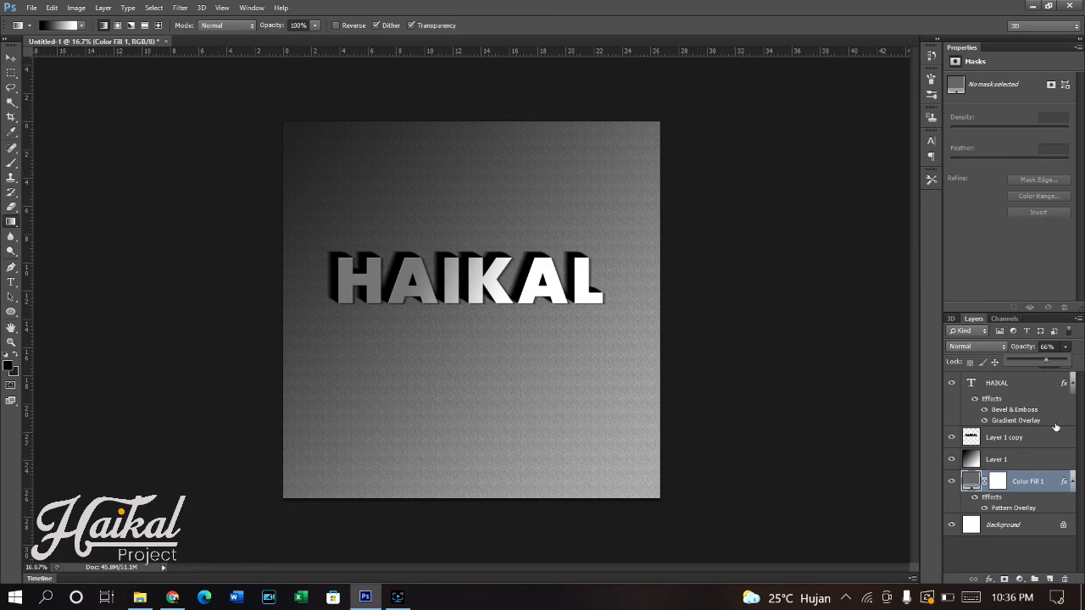
{"action": "left_click", "coordinate": [1044, 444]}
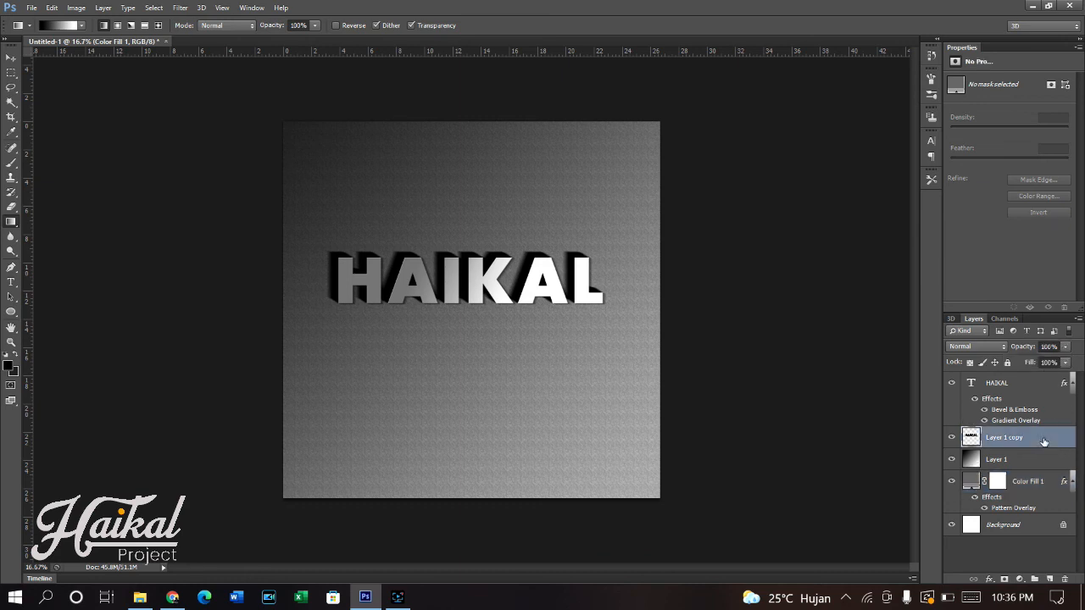
{"action": "left_click", "coordinate": [1065, 347]}
{"action": "left_click_drag", "start_coordinate": [1044, 365], "coordinate": [1039, 364]}
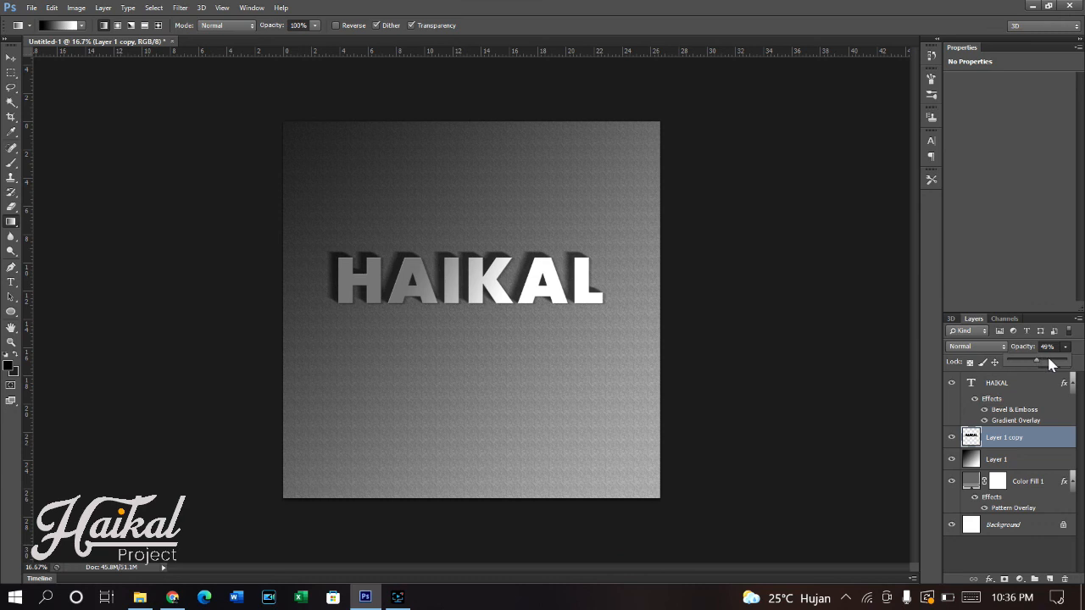
{"action": "left_click", "coordinate": [1043, 364]}
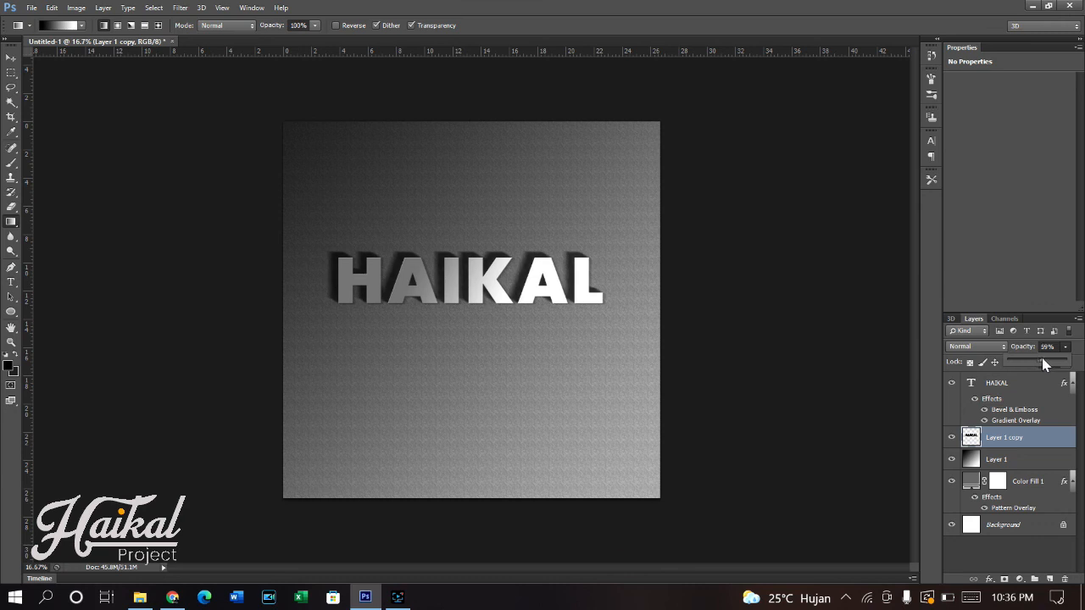
{"action": "left_click", "coordinate": [1049, 391]}
- Switch to the Move tool and deselect all layers so the artwork shows without transform controls
{"action": "left_click", "coordinate": [1049, 391]}
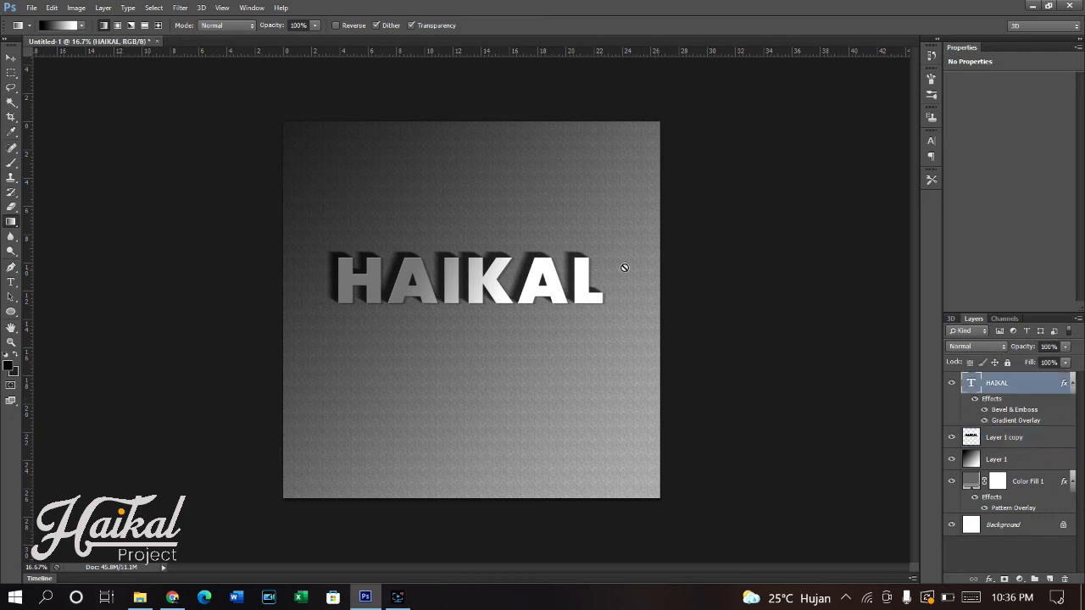
{"action": "left_click", "coordinate": [10, 61]}
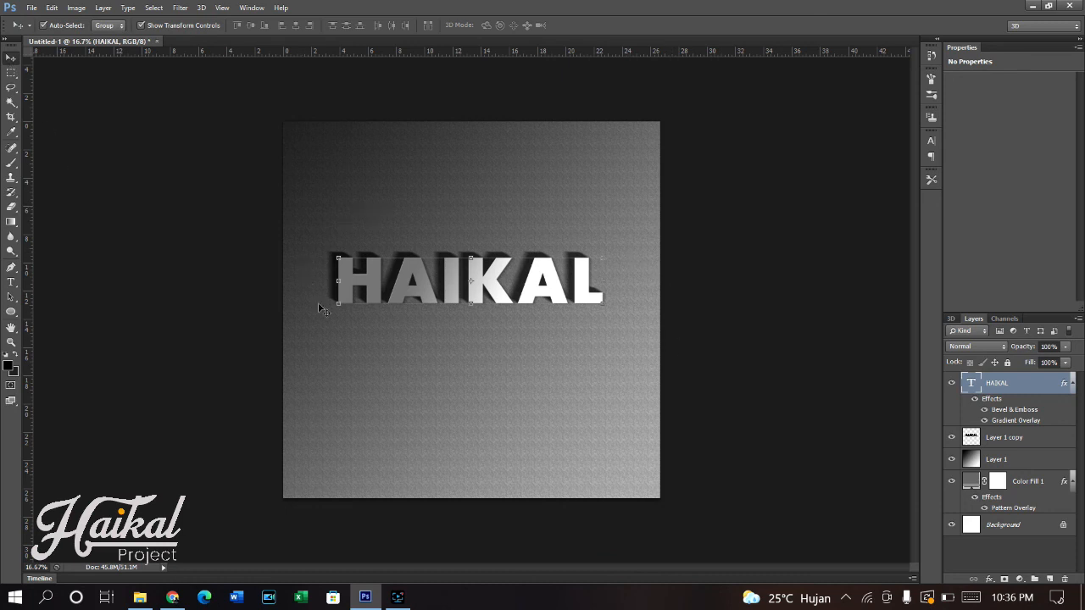
{"action": "left_click", "coordinate": [538, 394]}
{"action": "left_click", "coordinate": [738, 379]}
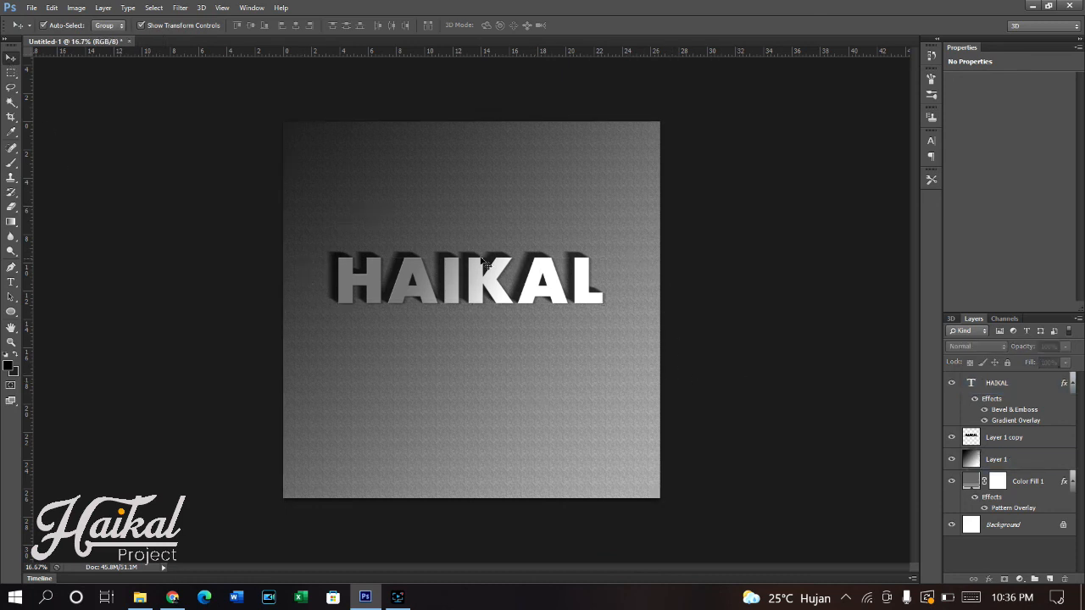